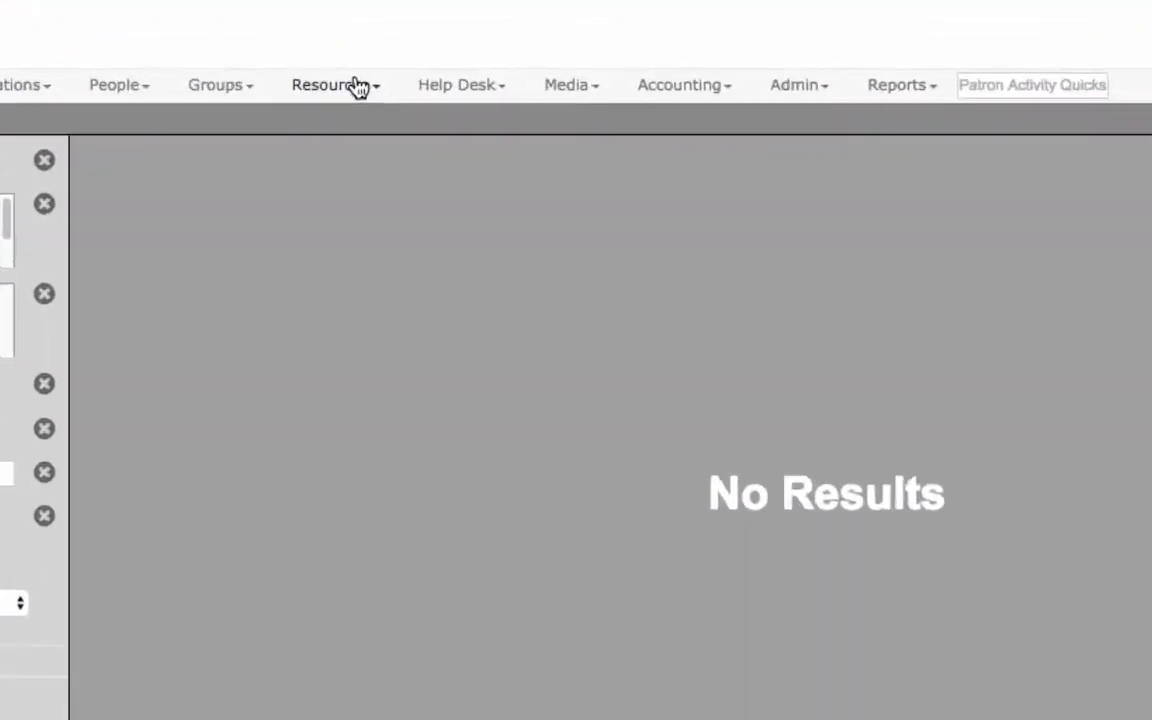
# Open the resource schedules search and limit it to checkout center 1. J & B Equipment Room and schedule type Checkout Completed.
pyautogui.click(446, 114)
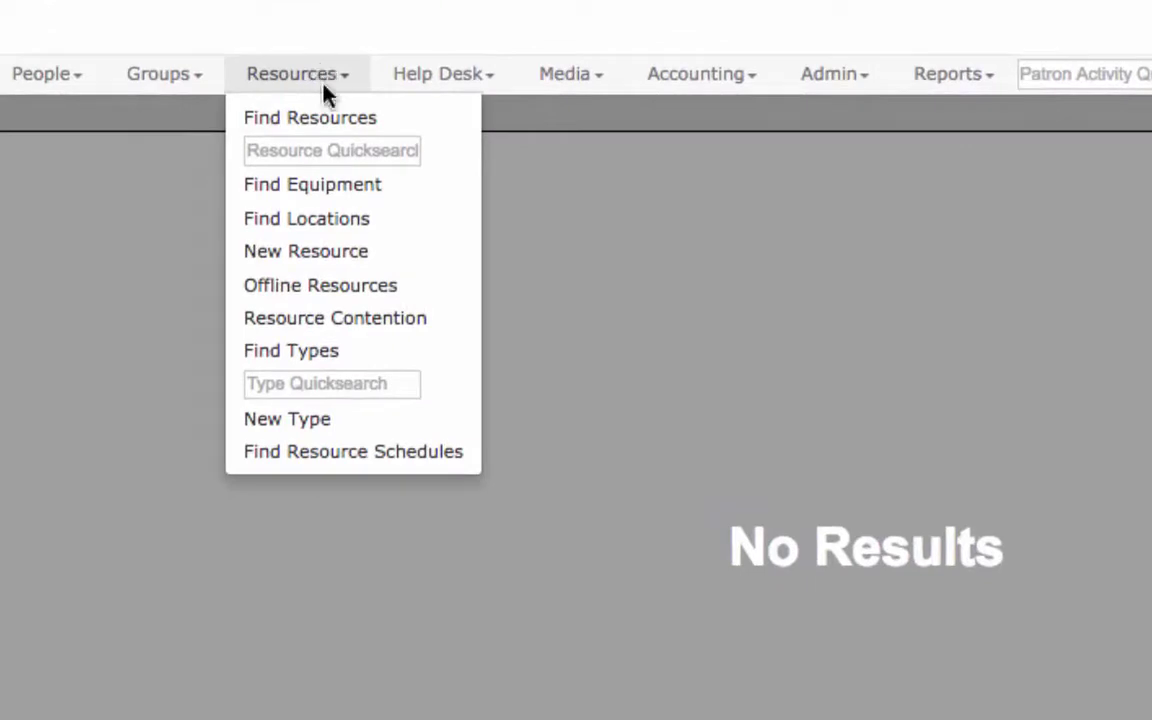
pyautogui.click(376, 462)
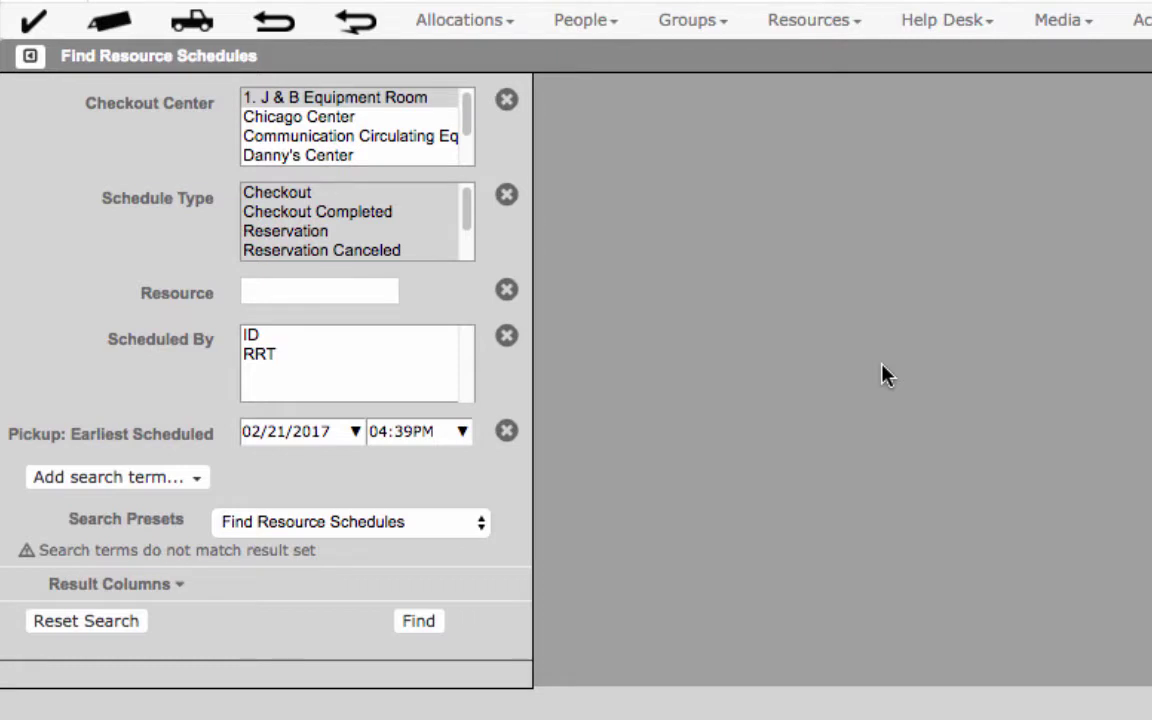
pyautogui.click(397, 100)
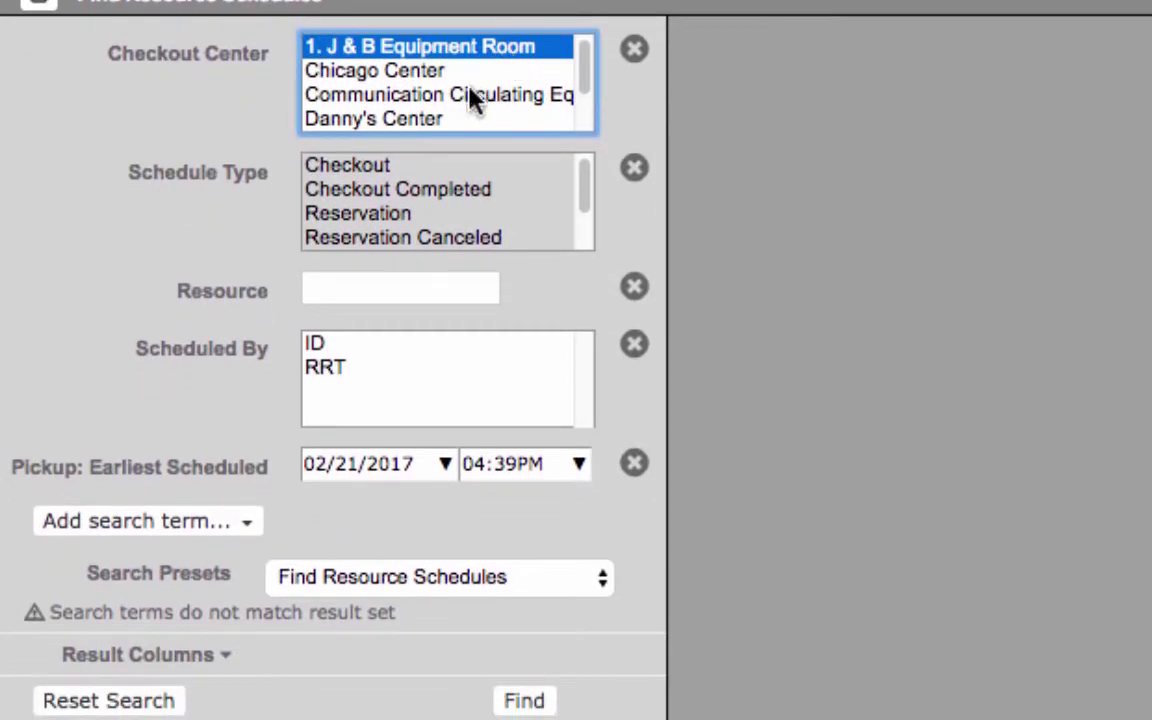
pyautogui.click(468, 192)
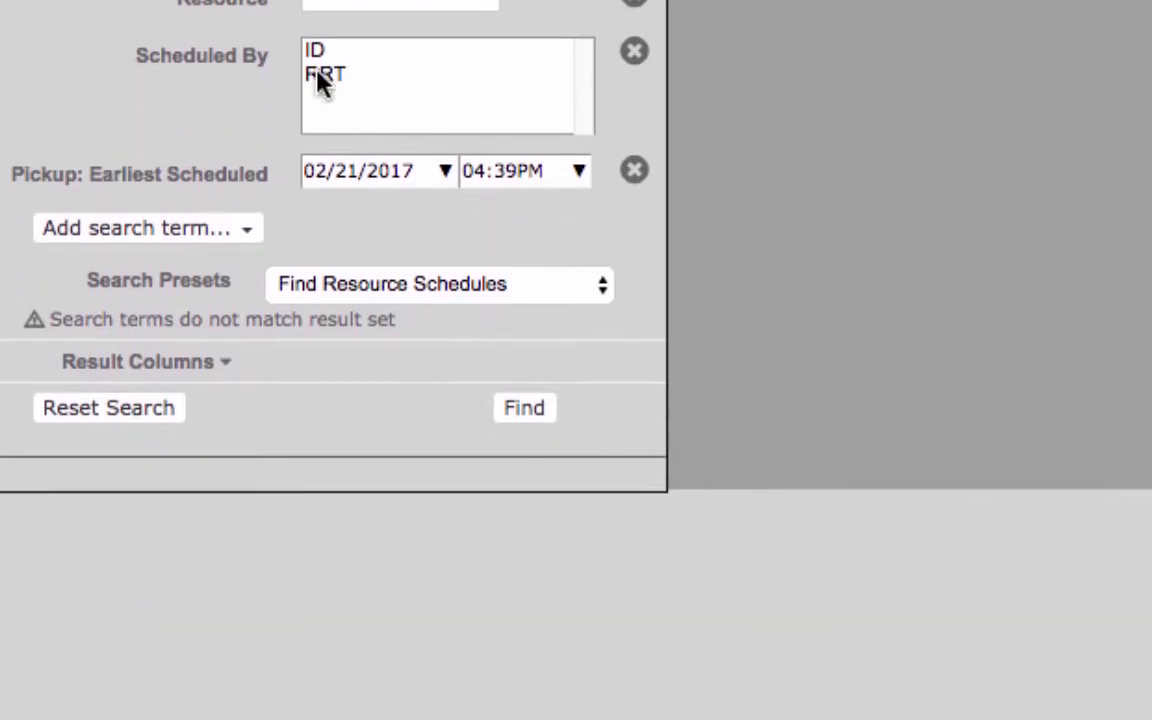
# Add the search terms Pickup: Earliest Actual and Pickup: Latest Actual, and remove Pickup: Earliest Scheduled.
pyautogui.click(257, 233)
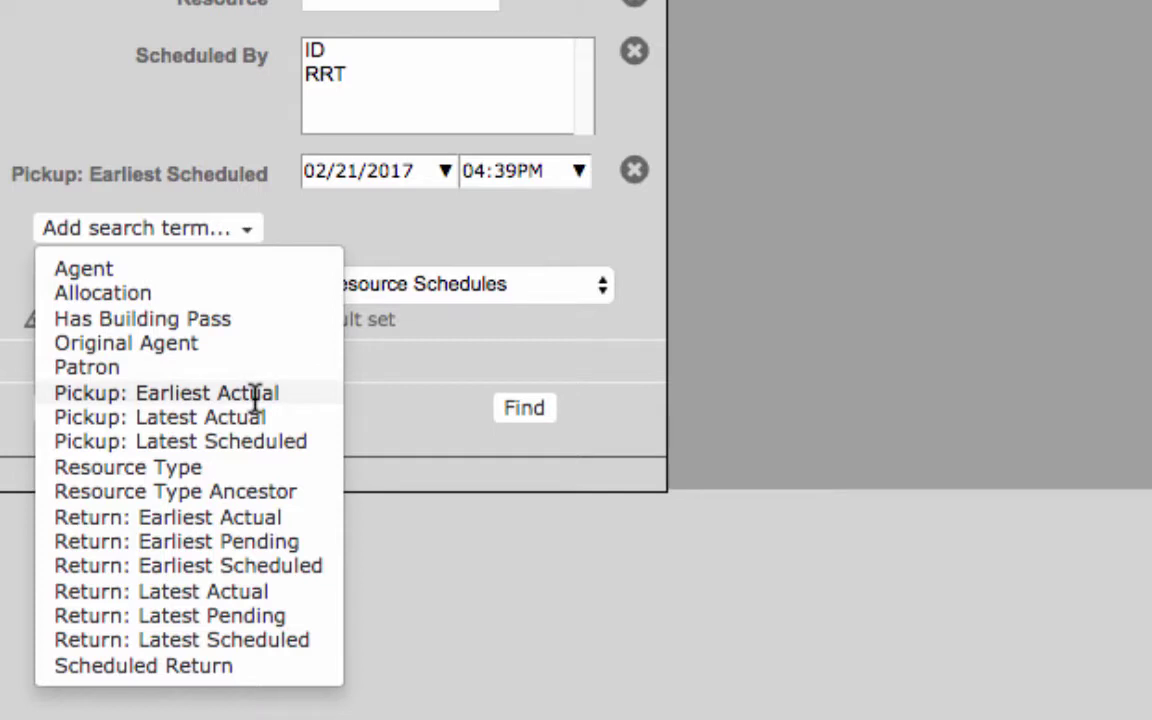
pyautogui.click(256, 397)
pyautogui.click(245, 288)
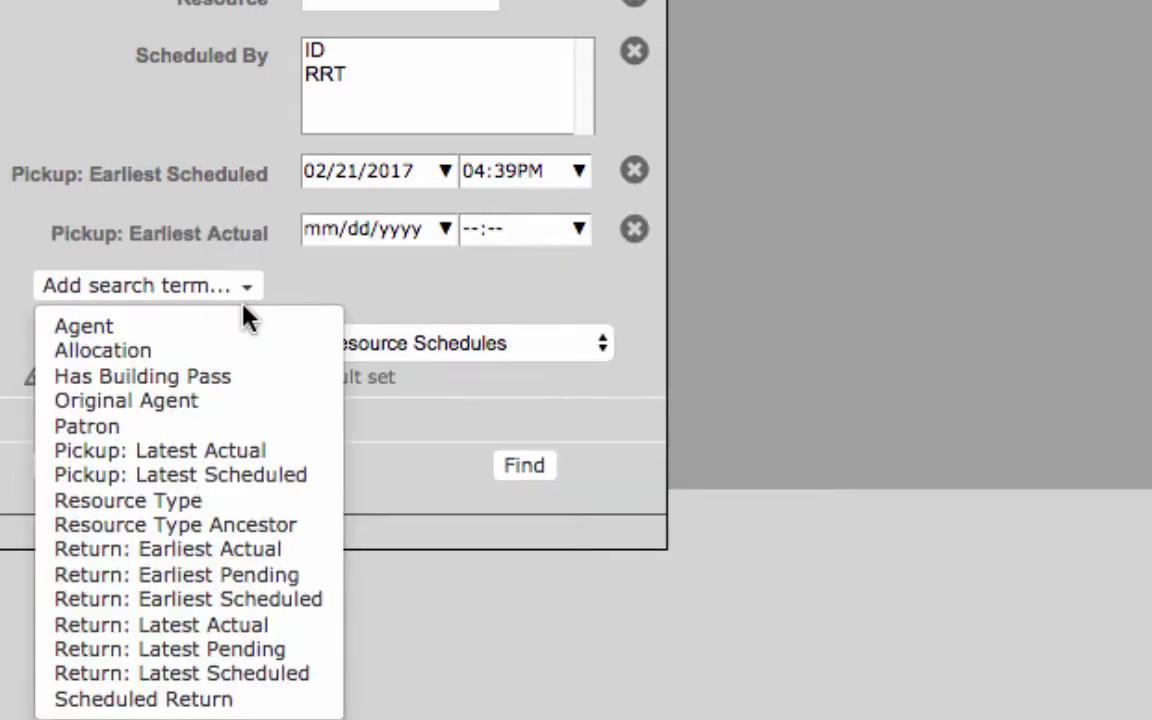
pyautogui.click(242, 448)
pyautogui.click(634, 171)
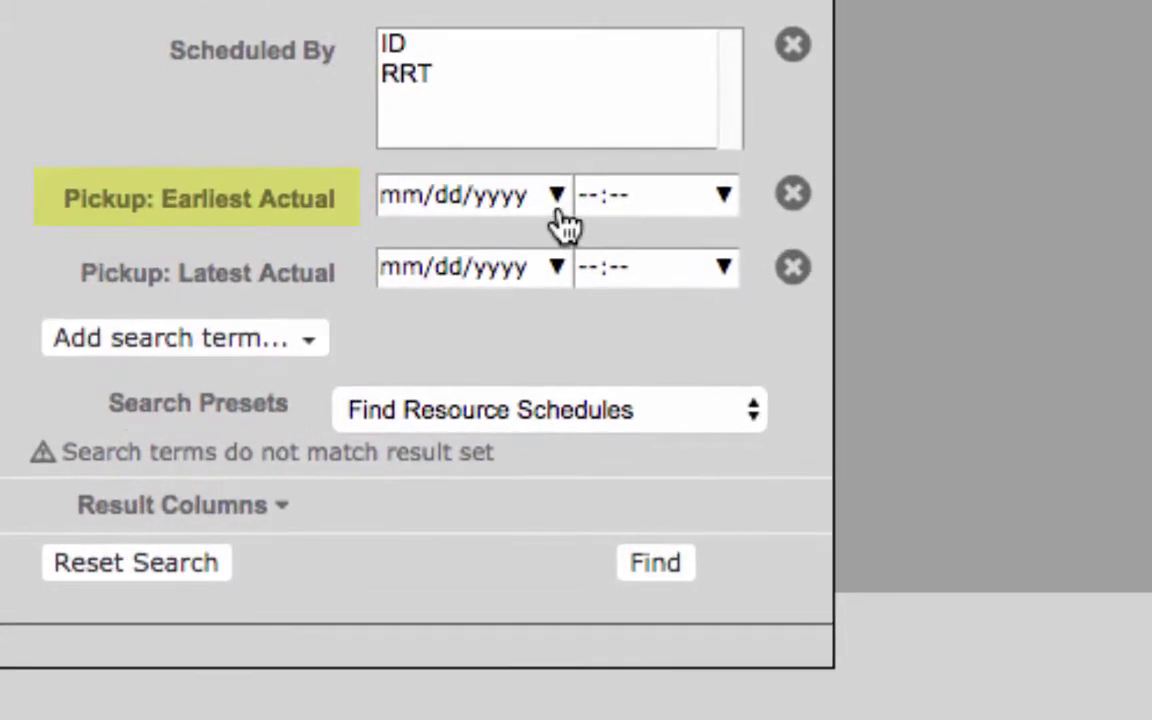
# Set the earliest actual pickup date to 12/01/2016 and the latest actual pickup date to 02/22/2017.
pyautogui.click(556, 196)
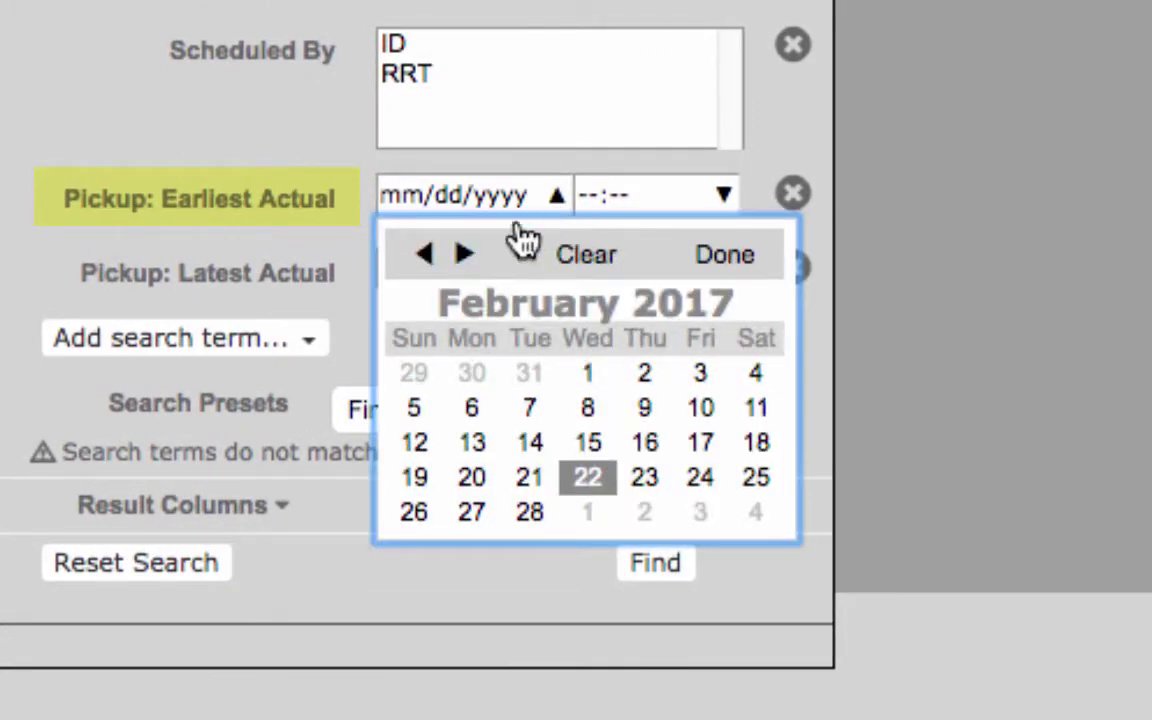
pyautogui.click(426, 255)
pyautogui.click(426, 255)
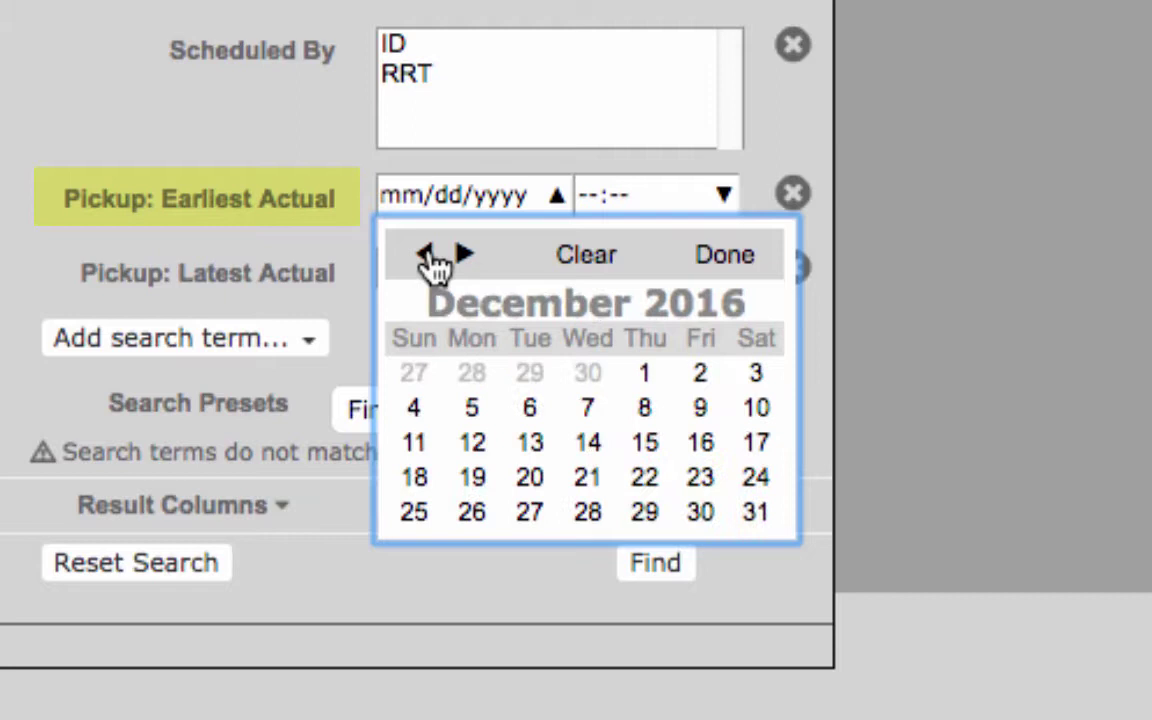
pyautogui.click(640, 378)
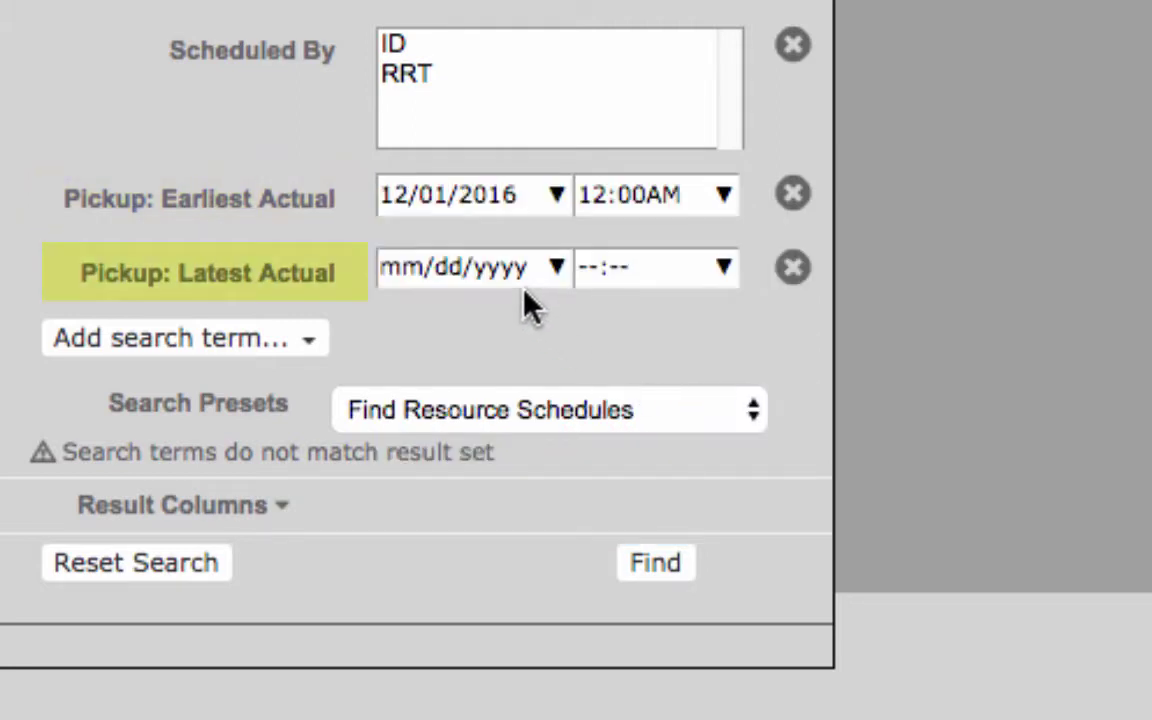
pyautogui.click(553, 268)
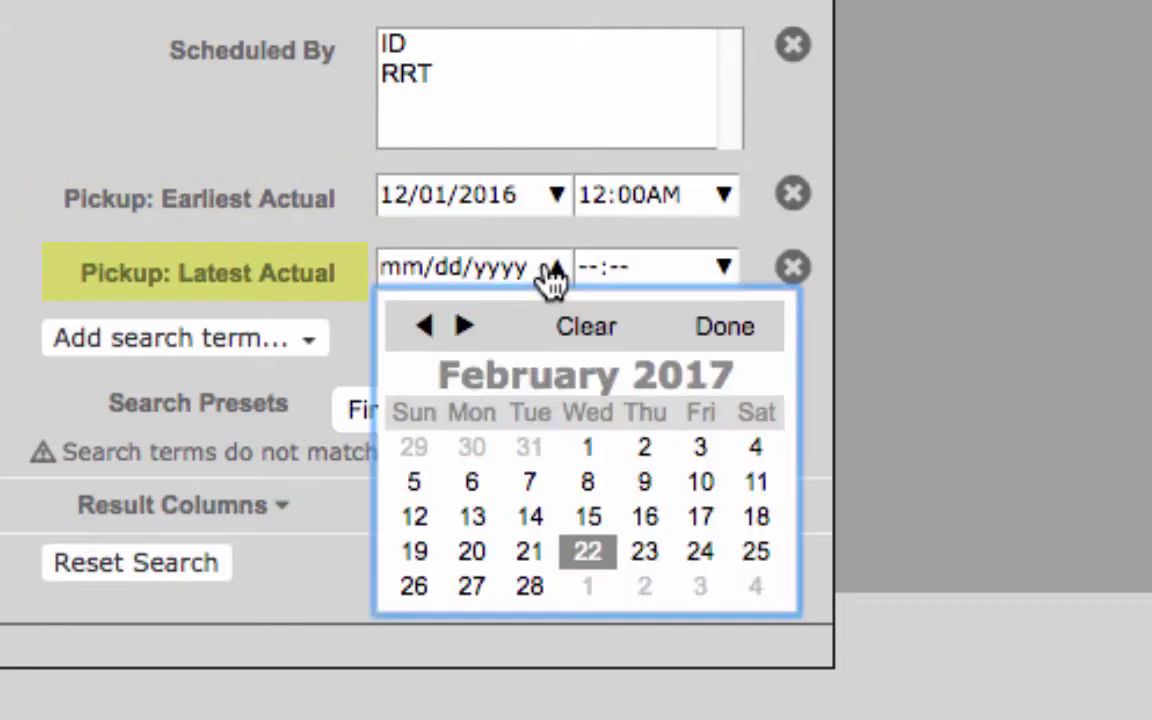
pyautogui.click(580, 553)
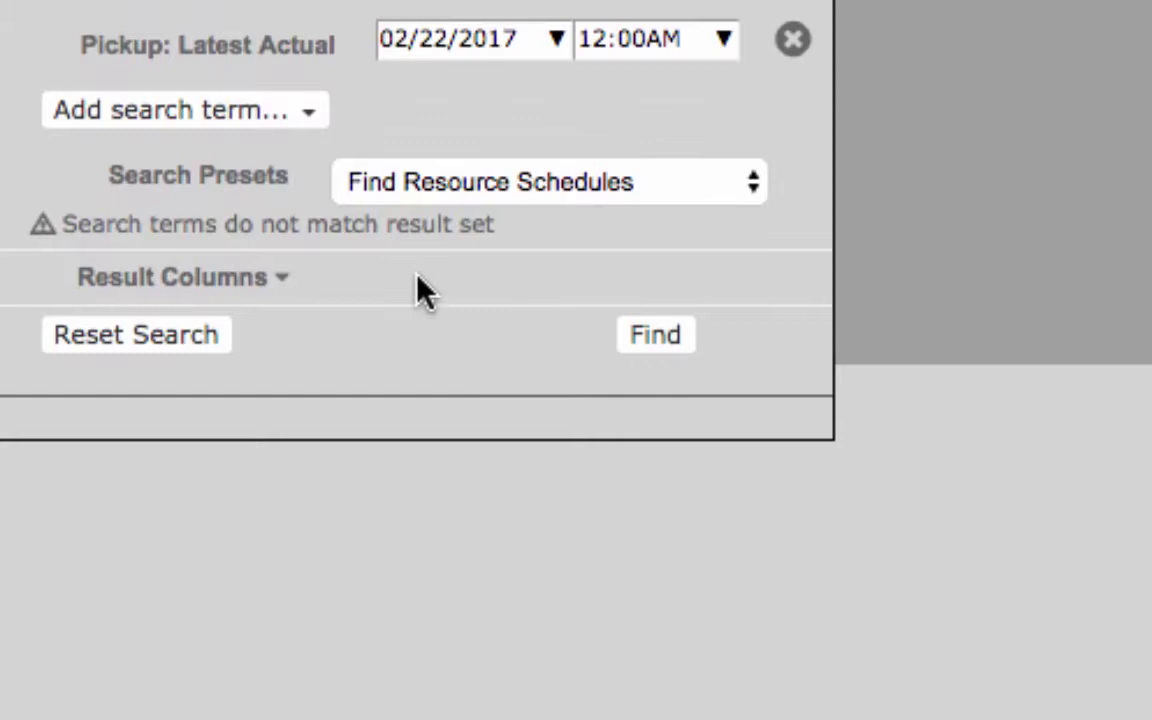
# Configure the result columns: include Resource Type and exclude Scheduled By, Scheduled Pickup and Scheduled Return.
pyautogui.click(262, 273)
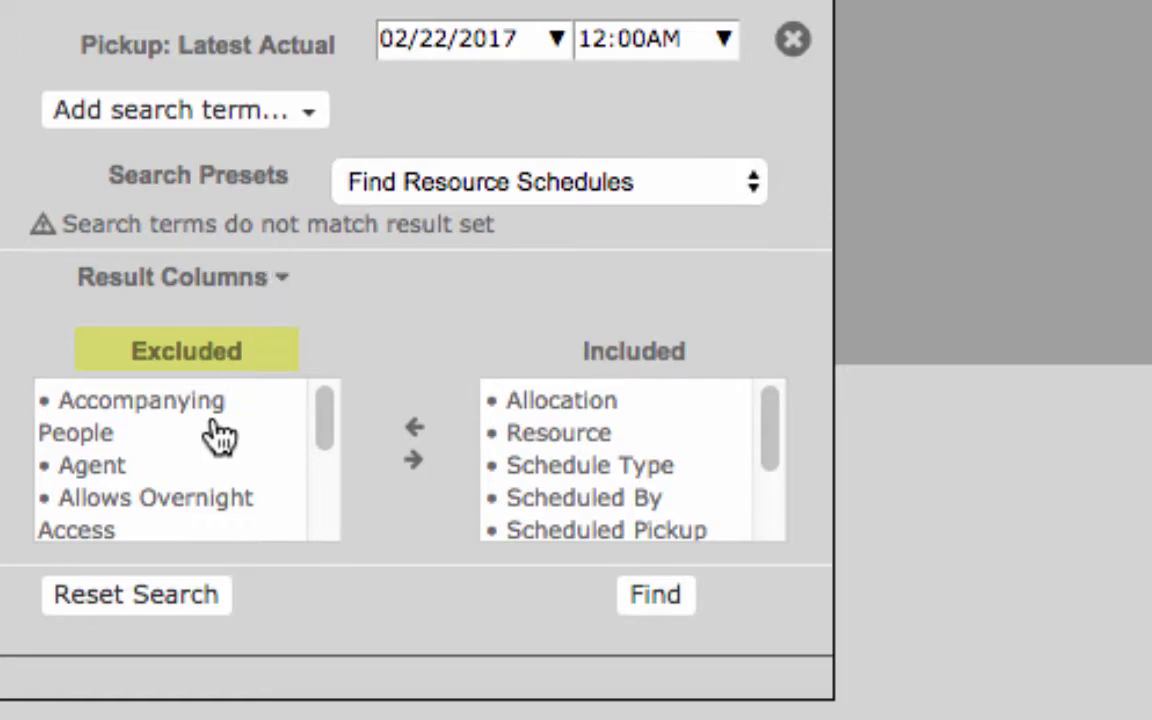
pyautogui.scroll(-2, 218, 432)
pyautogui.scroll(-5, 210, 462)
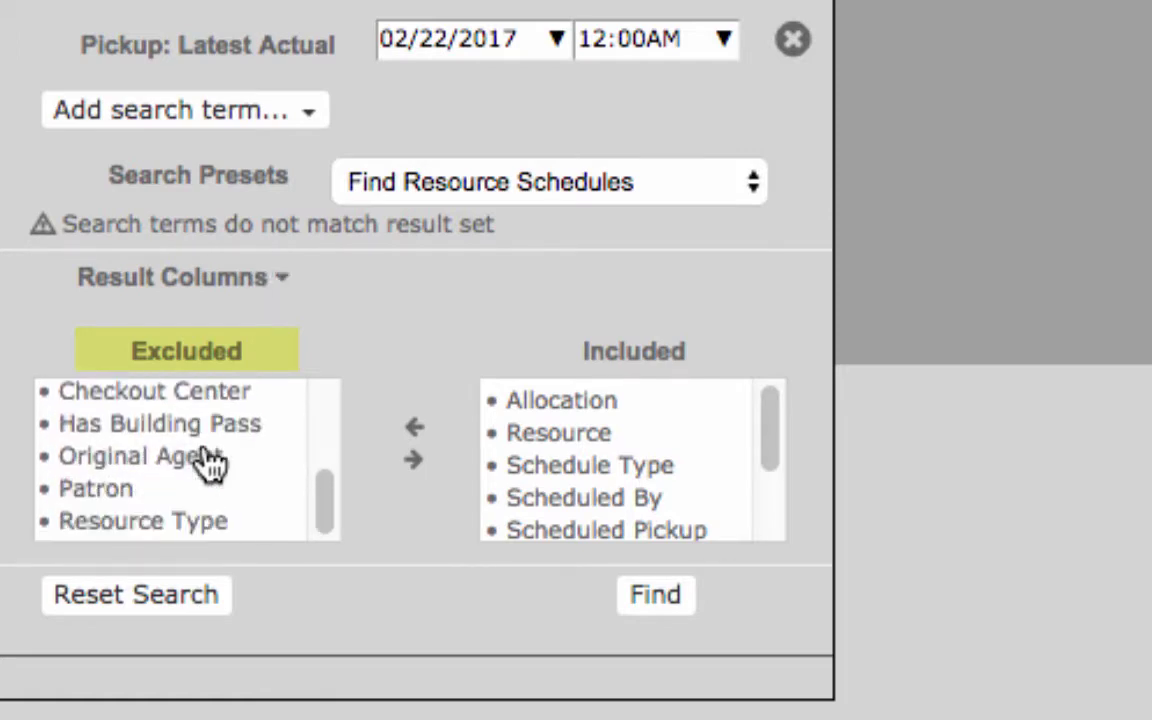
pyautogui.scroll(1, 200, 528)
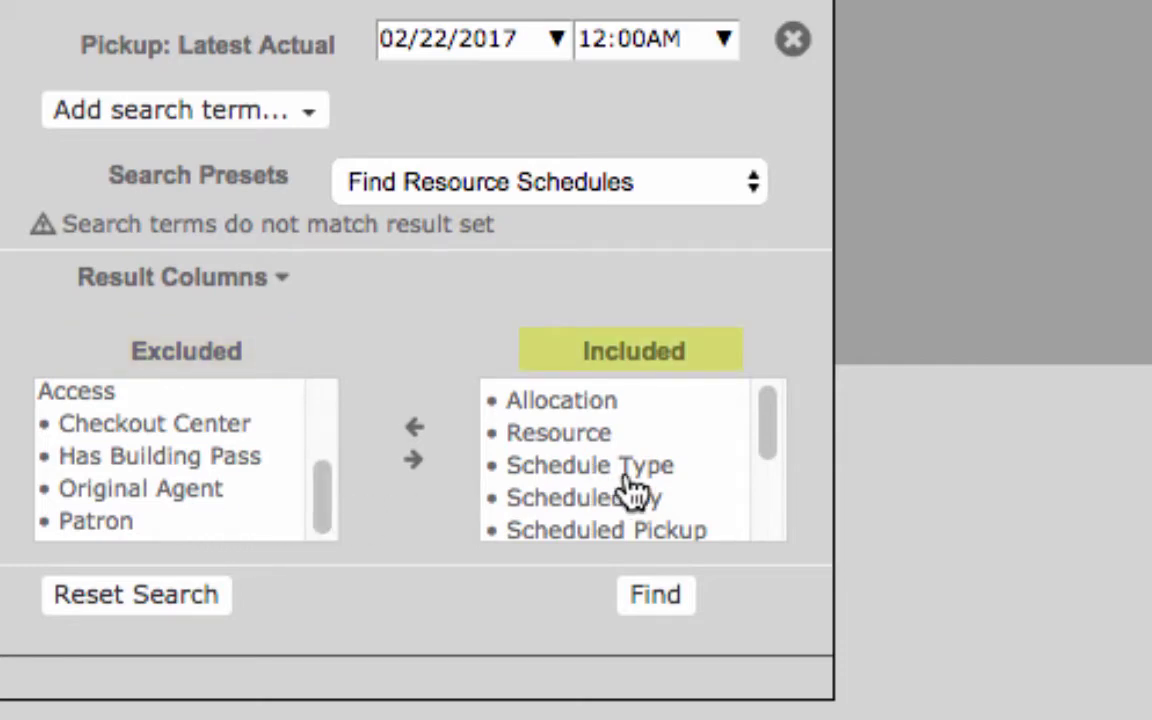
pyautogui.scroll(-1, 628, 490)
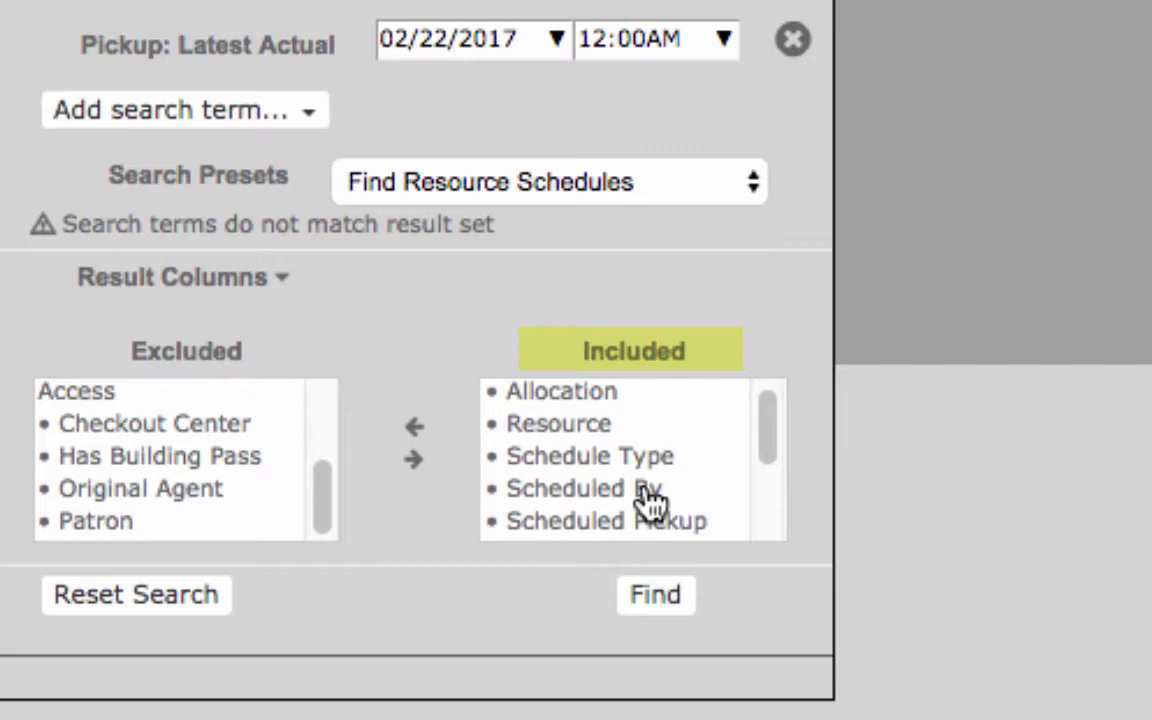
pyautogui.doubleClick(641, 492)
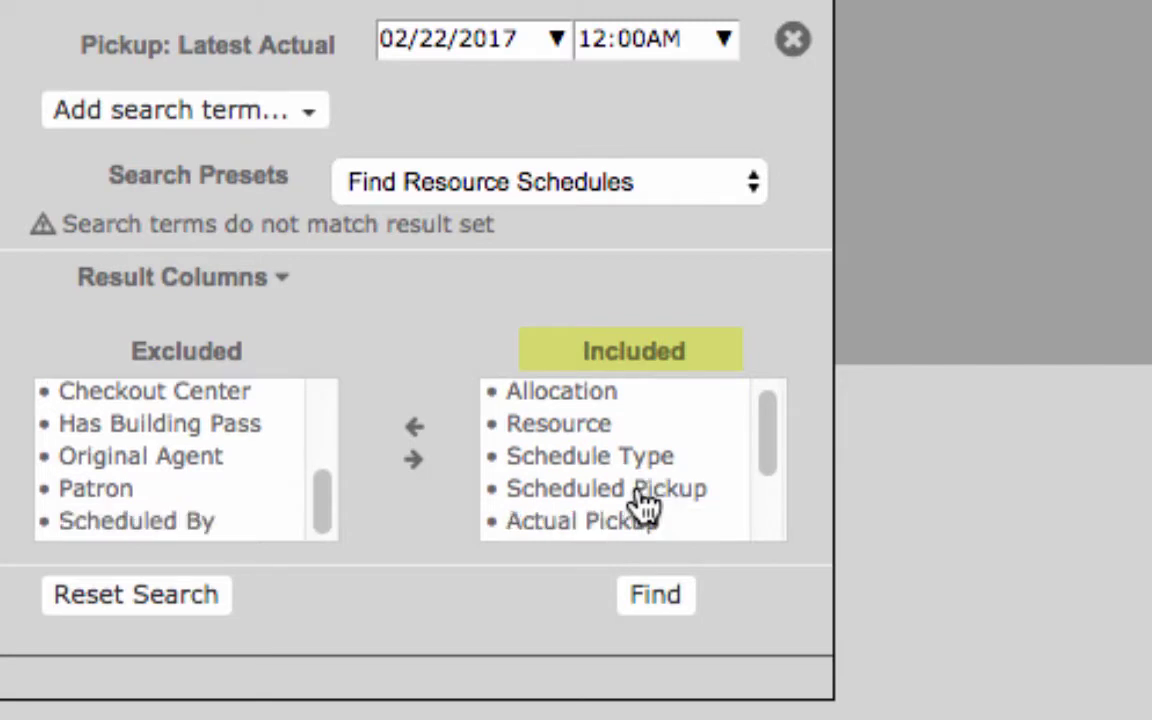
pyautogui.doubleClick(640, 494)
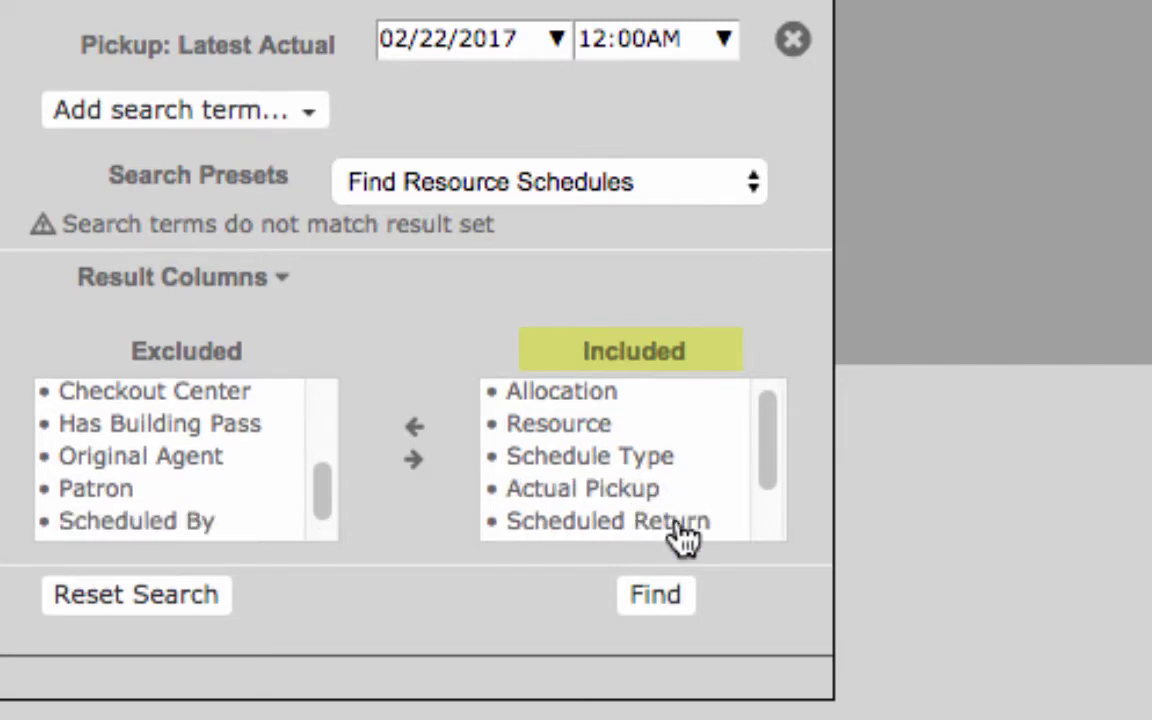
pyautogui.doubleClick(682, 535)
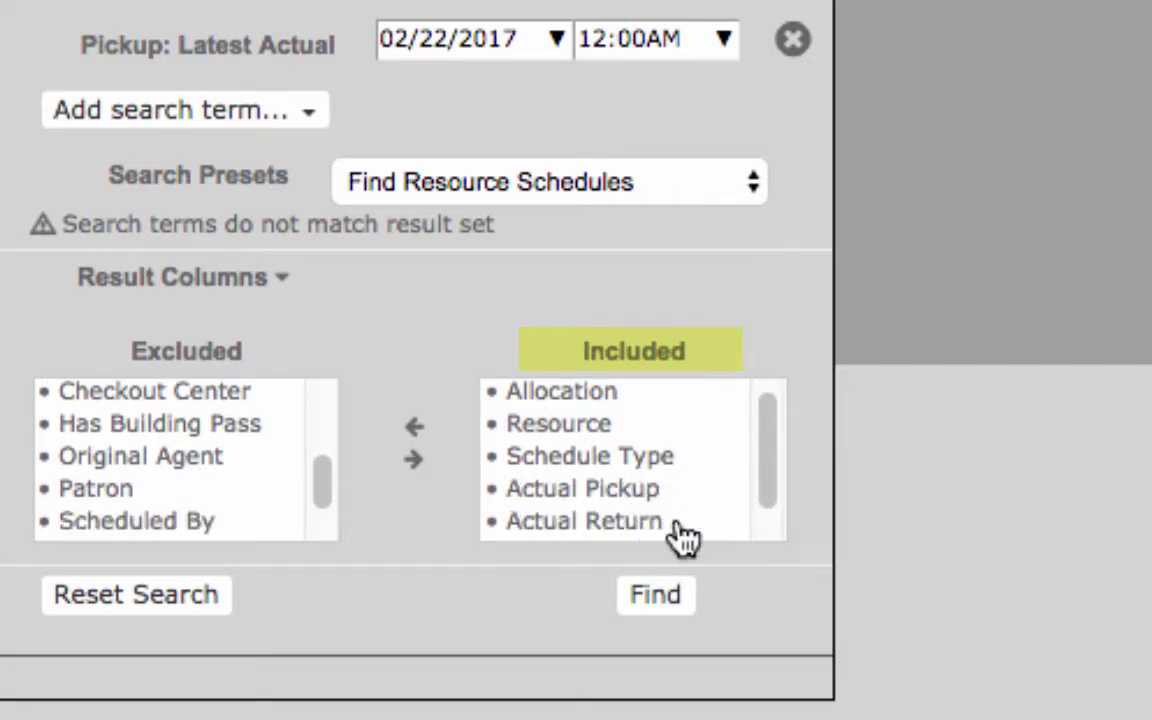
# Run the resource schedules search and export its results as CSV.
pyautogui.click(664, 618)
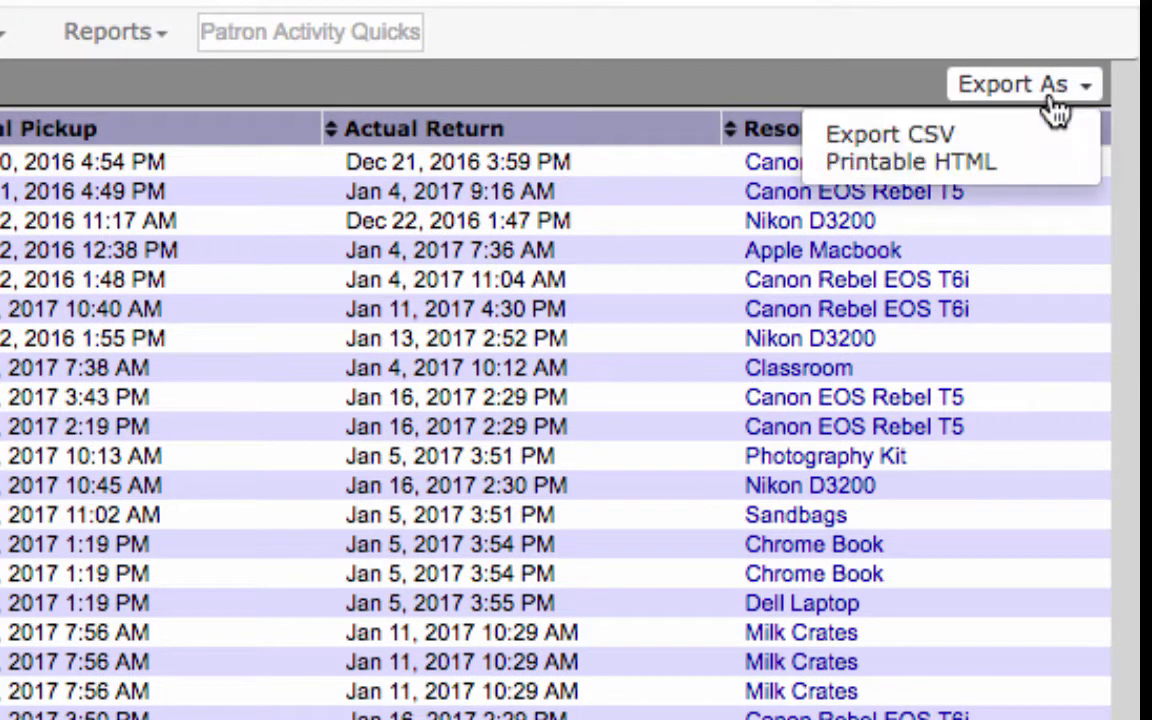
pyautogui.click(937, 140)
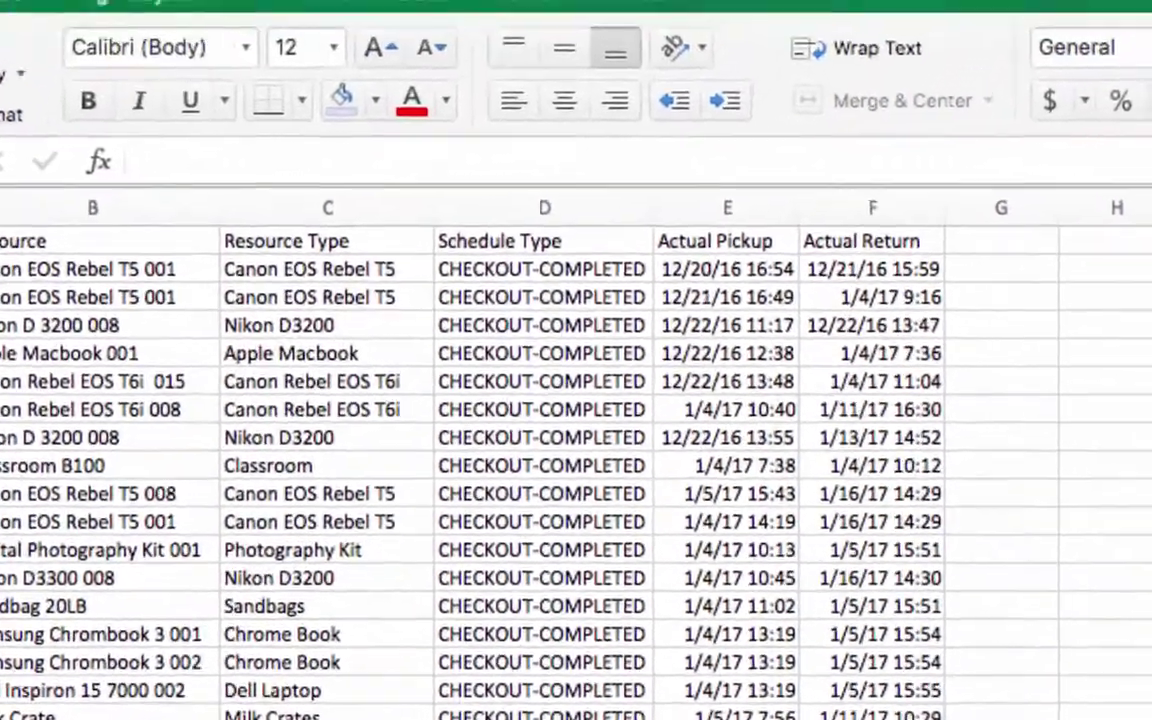
# In the exported sheet in Excel, shade column G light lavender and enter the header Usage Hours in G1.
pyautogui.click(1001, 207)
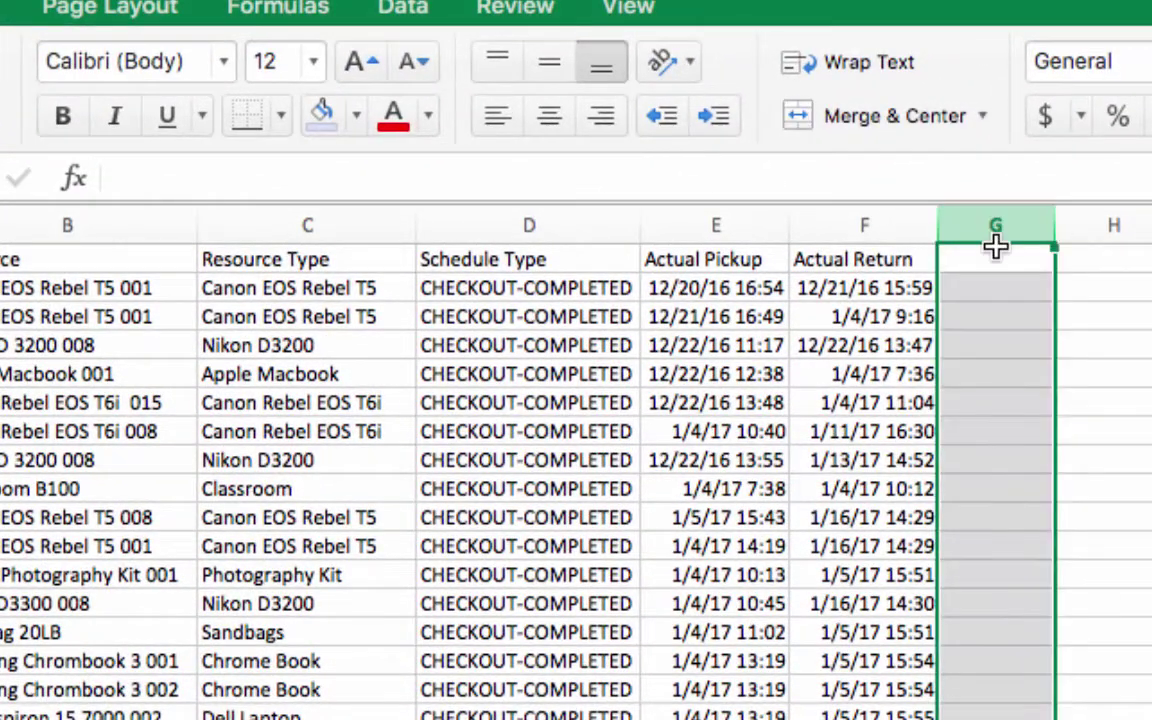
pyautogui.click(360, 117)
pyautogui.click(458, 314)
pyautogui.doubleClick(975, 259)
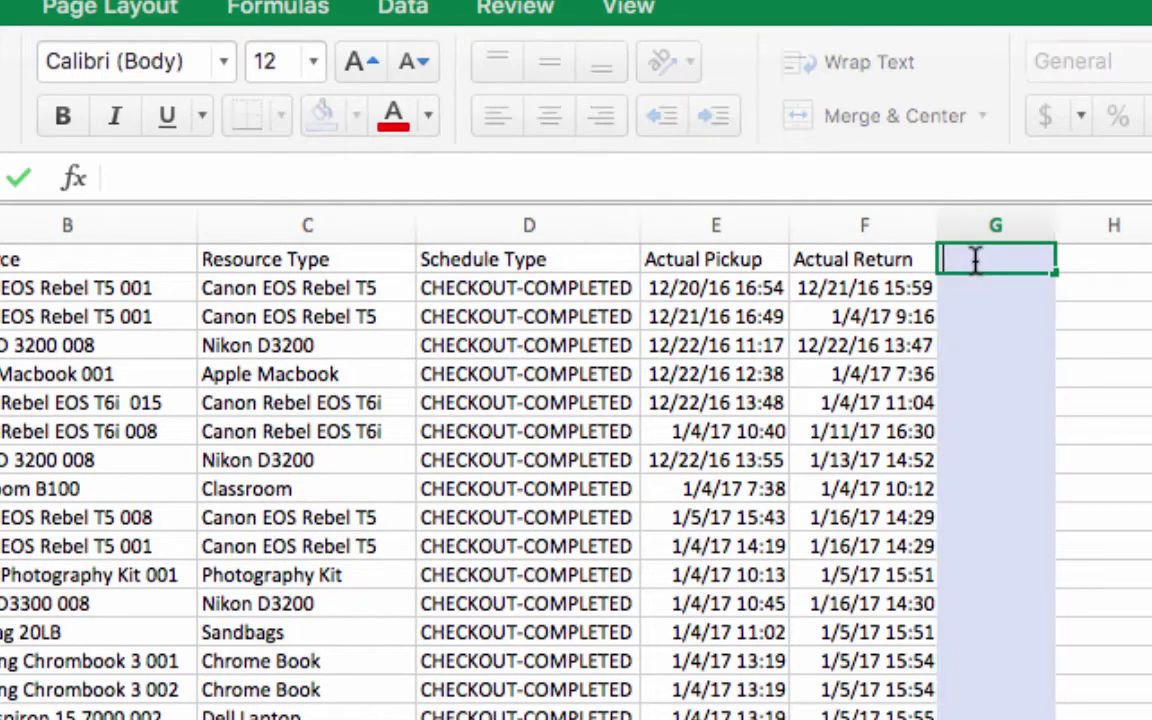
pyautogui.write('Usage Hours')
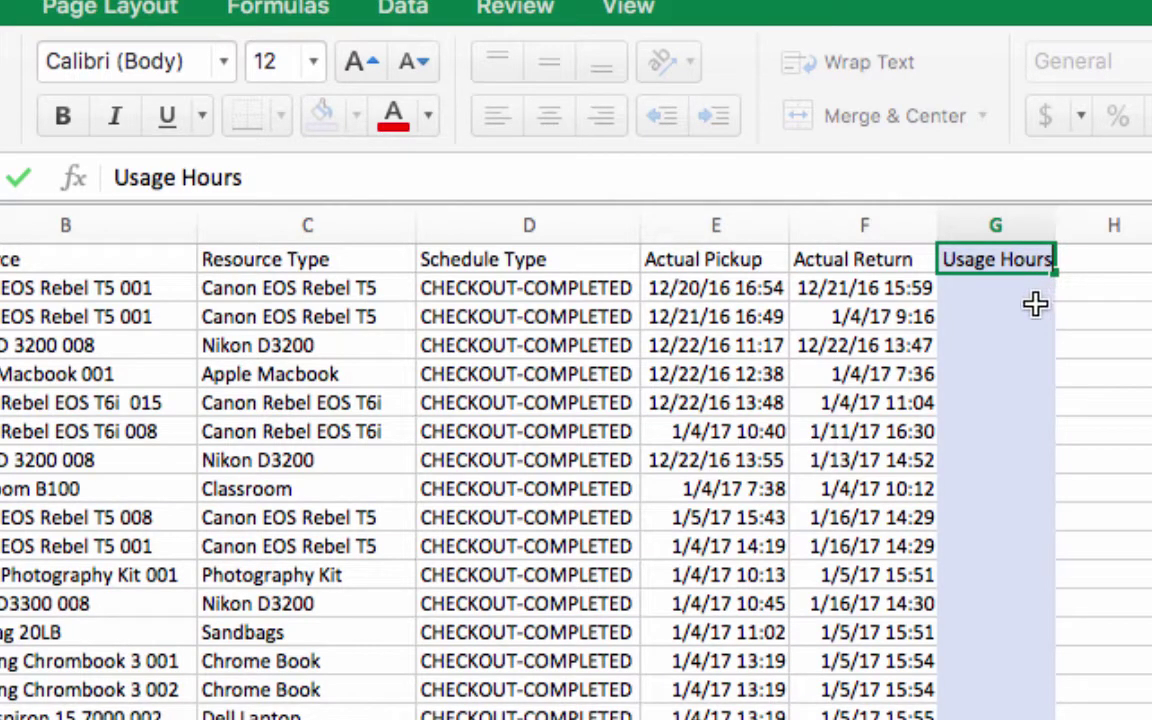
# Enter the formula =(F2-E2) in G2, subtracting the actual pickup time from the actual return time.
pyautogui.click(1020, 290)
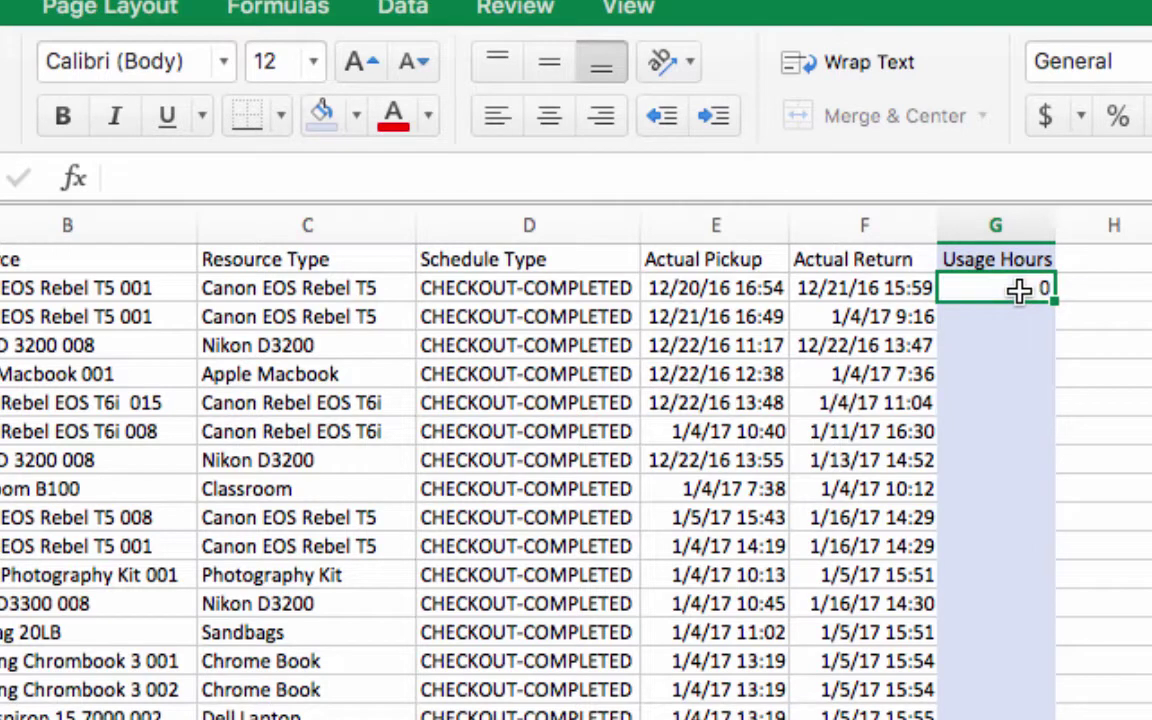
pyautogui.write('=(Actual Return Time-Actual Pickup Time)')
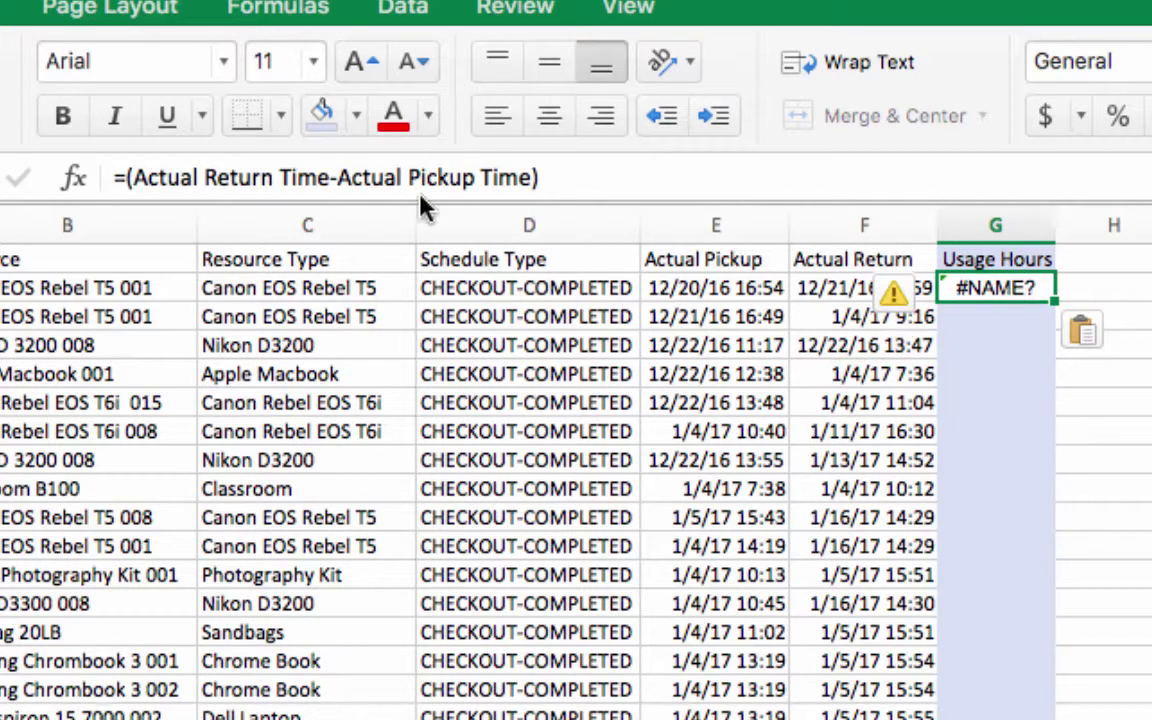
pyautogui.moveTo(327, 177); pyautogui.dragTo(132, 177)
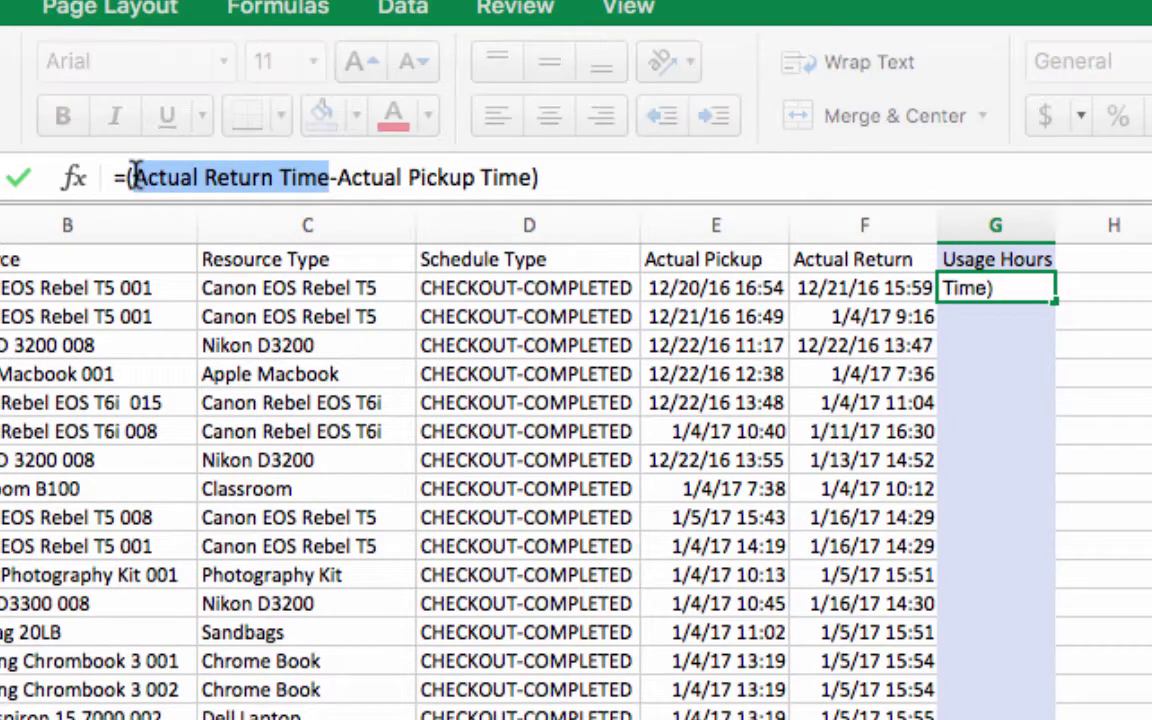
pyautogui.click(802, 288)
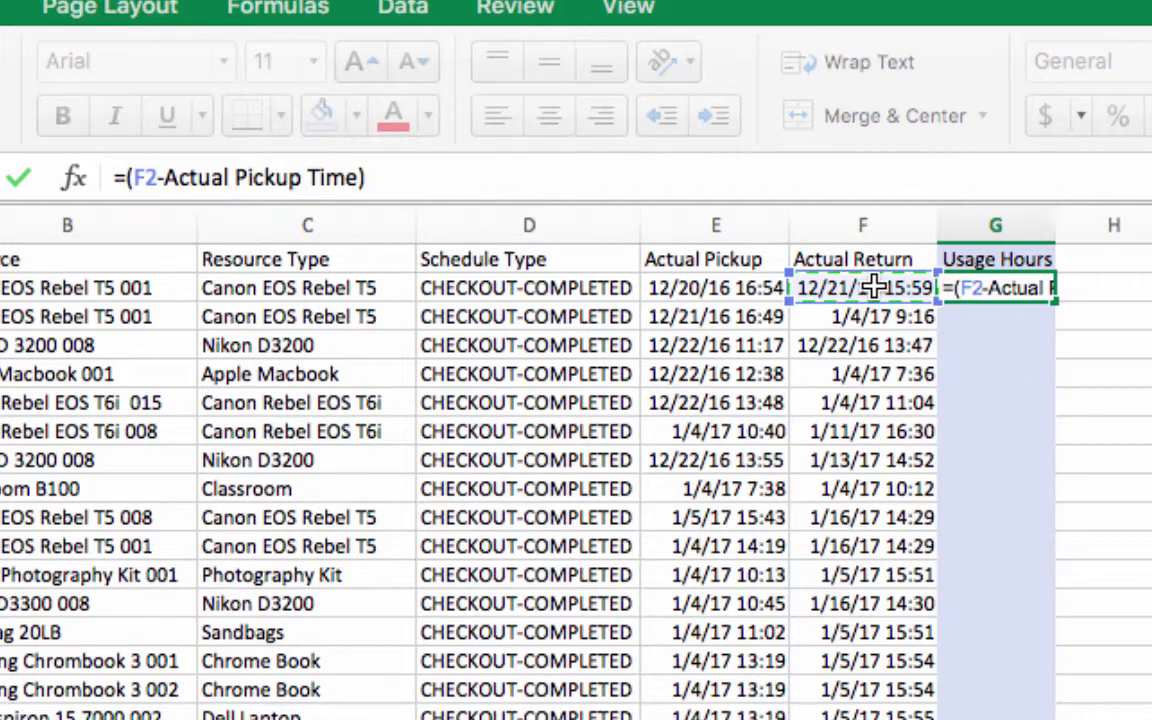
pyautogui.moveTo(354, 177); pyautogui.dragTo(160, 177)
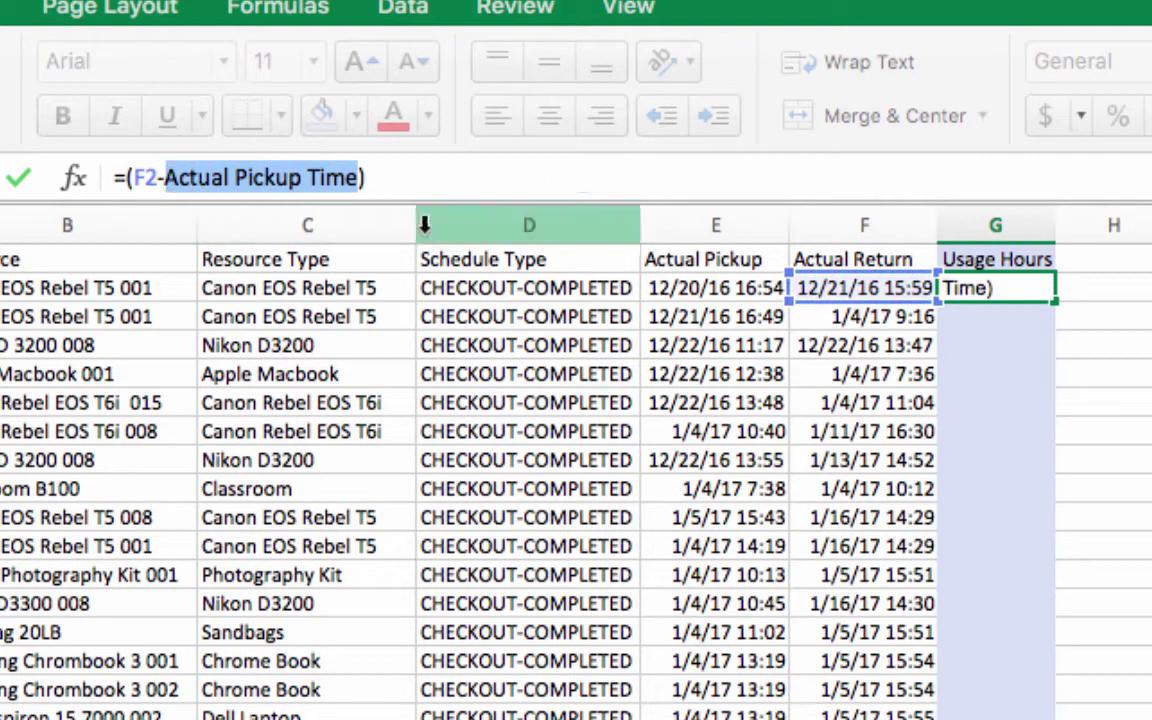
pyautogui.click(666, 288)
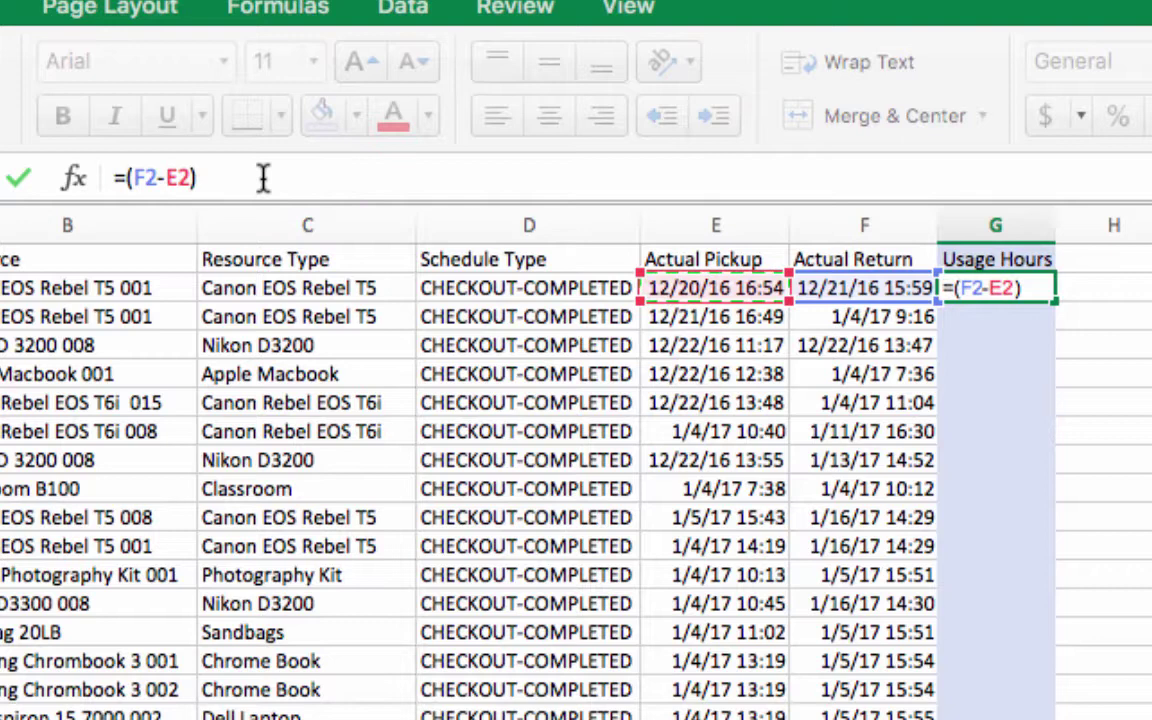
pyautogui.press('Return')
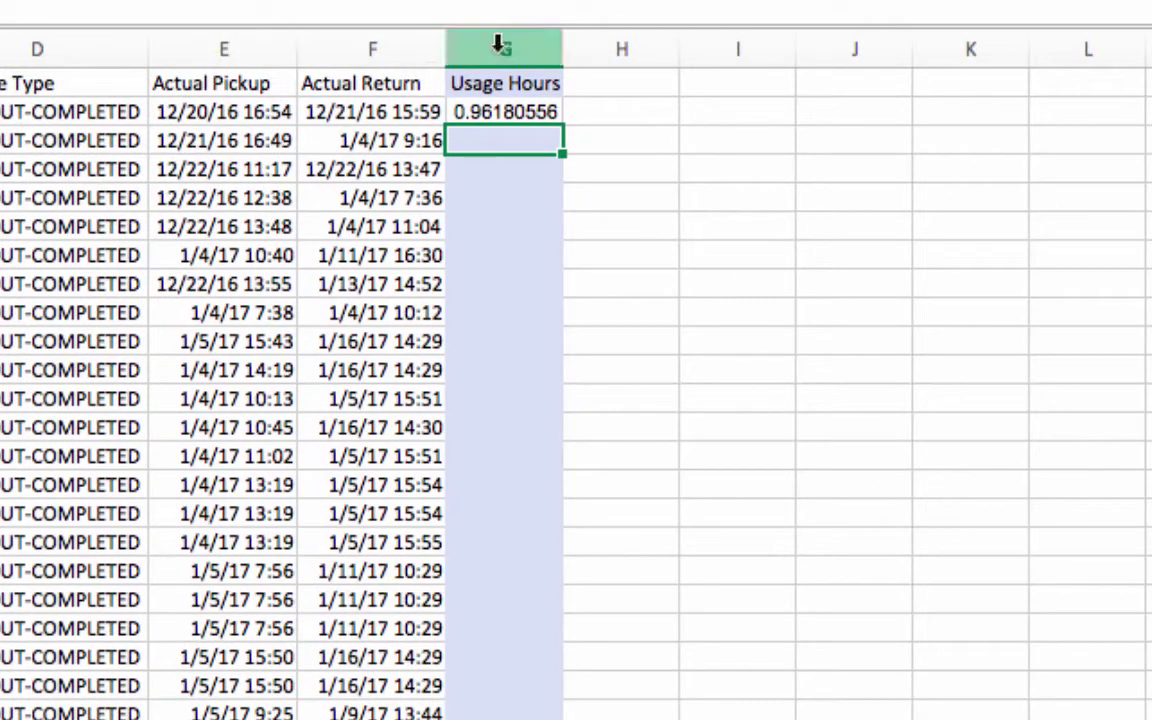
# Format the Usage Hours column G with the Time category, using the 37:30:55 type.
pyautogui.click(499, 45)
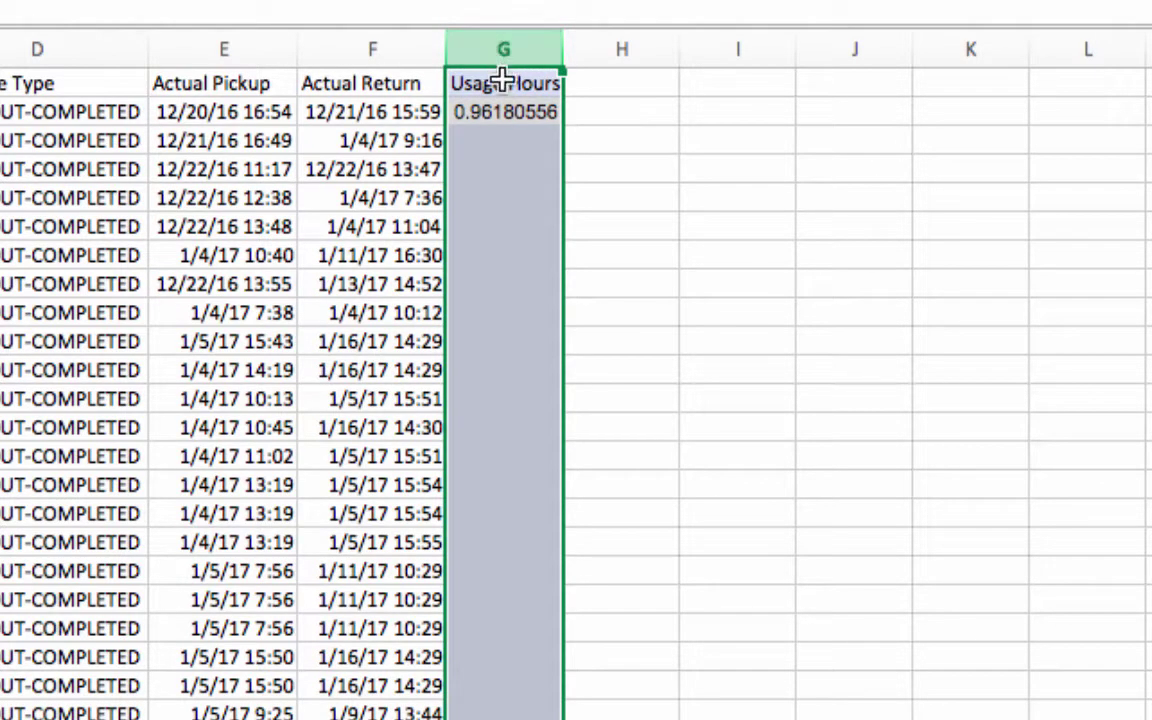
pyautogui.rightClick(503, 85)
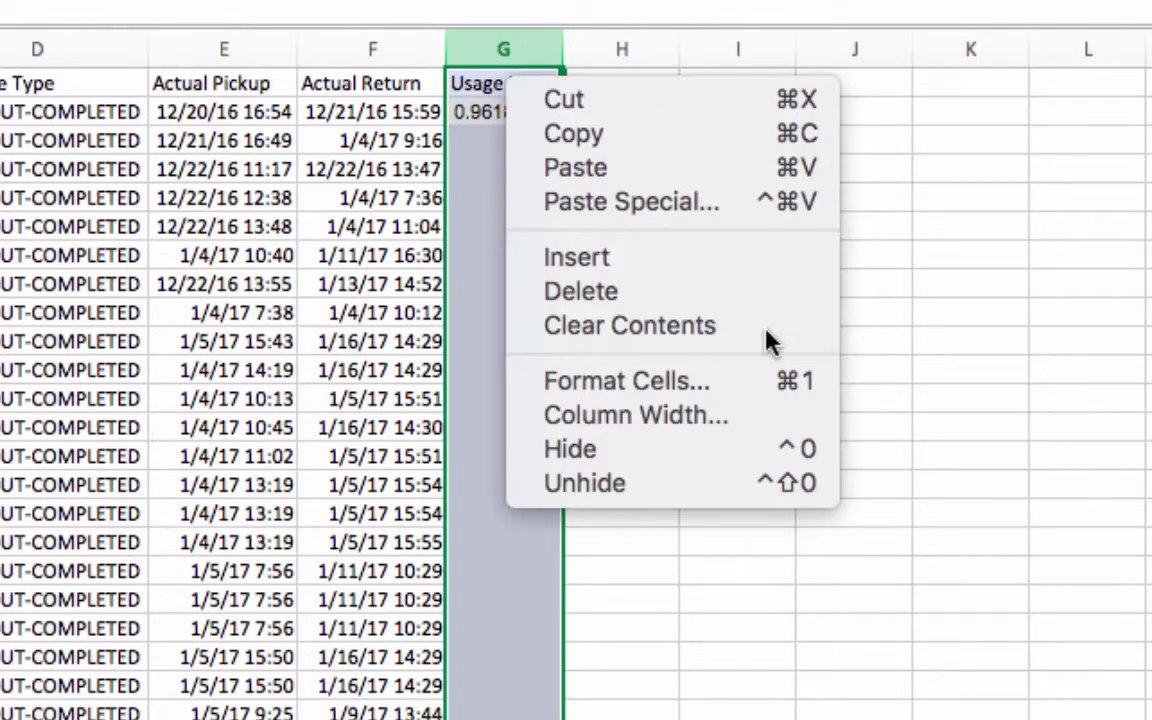
pyautogui.click(793, 383)
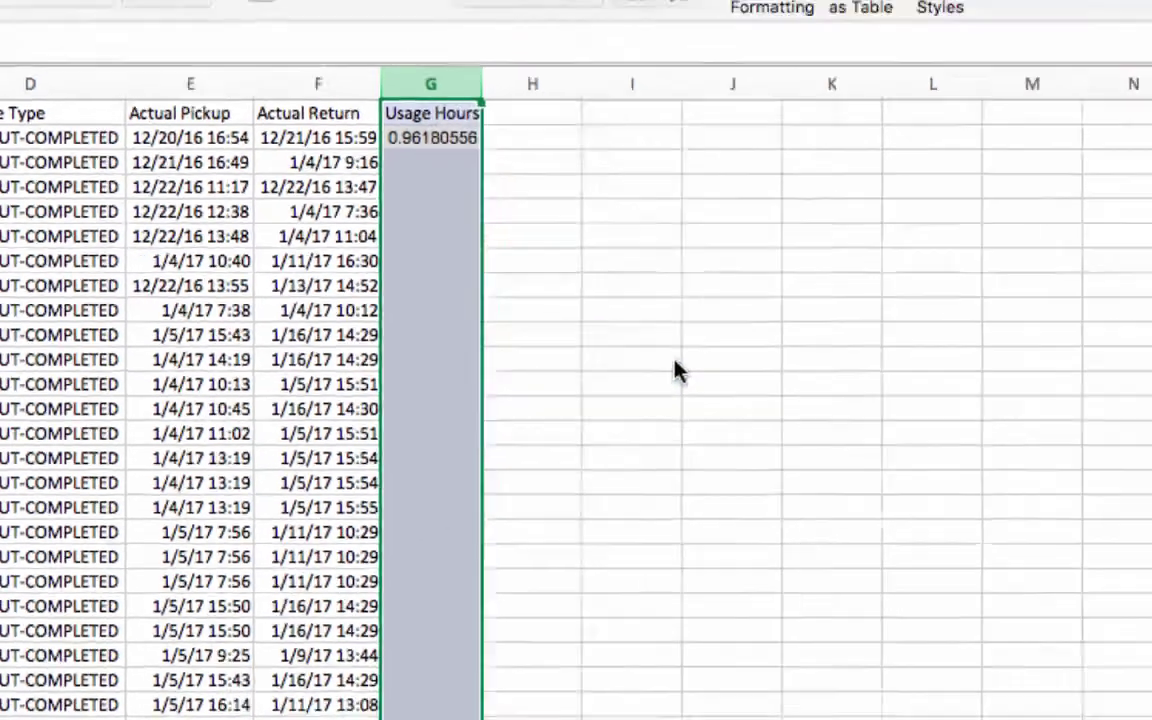
pyautogui.click(251, 228)
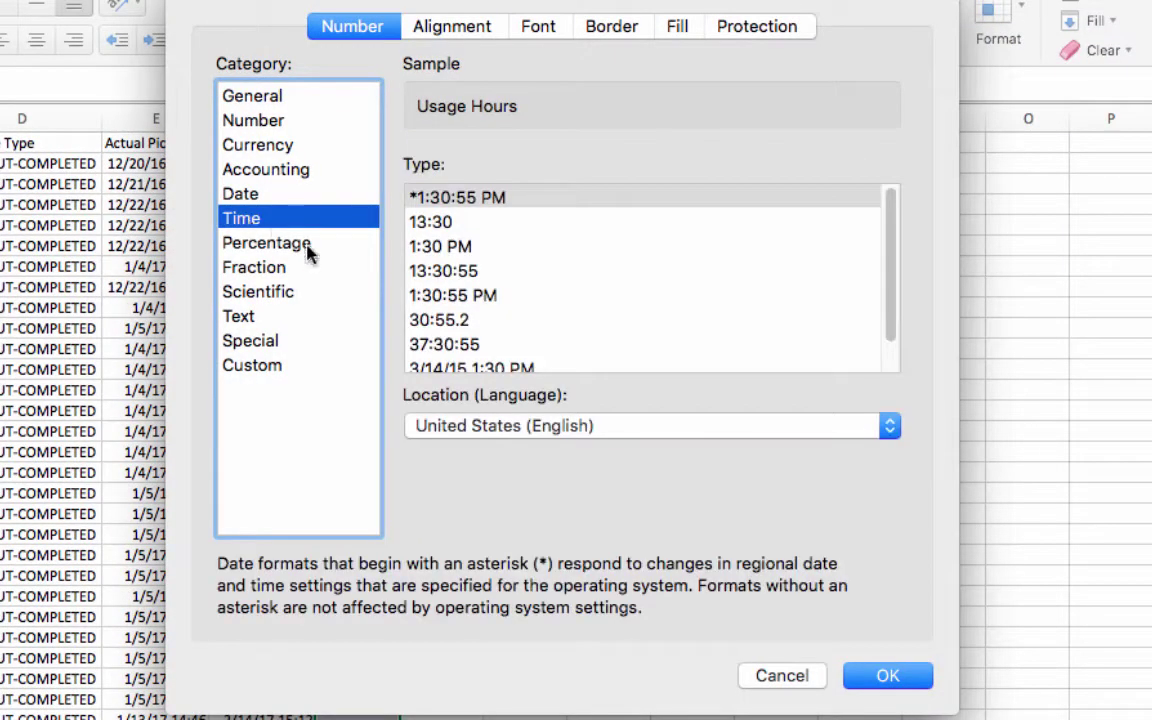
pyautogui.click(460, 347)
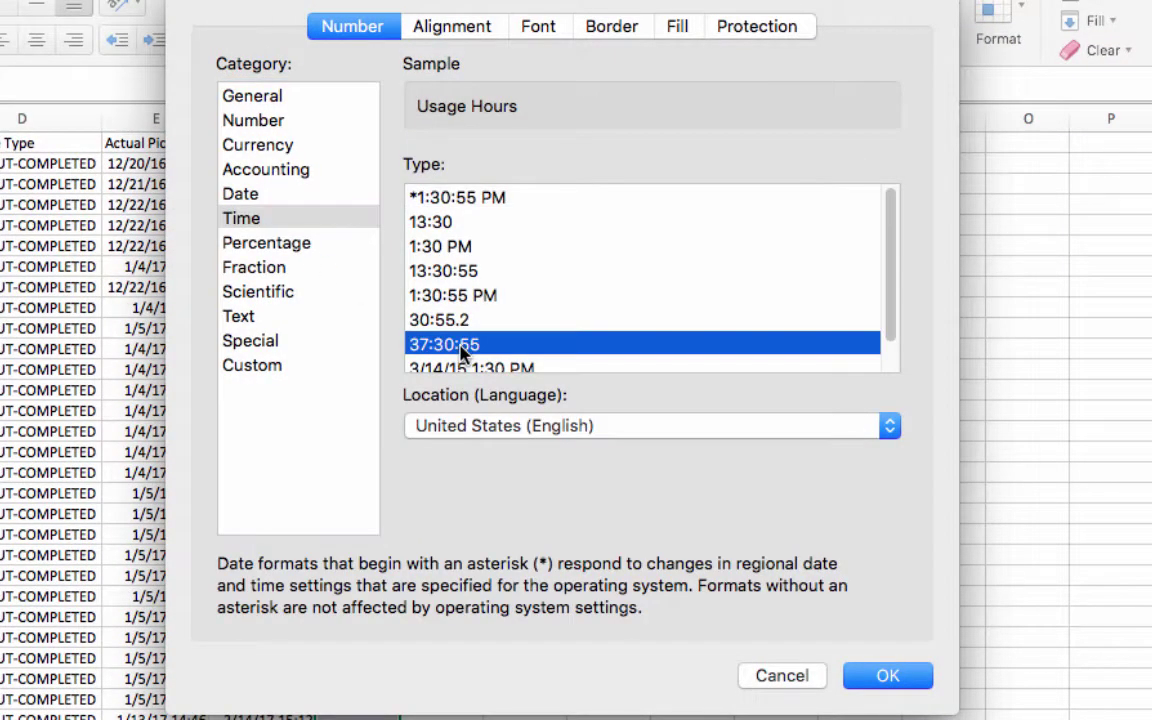
pyautogui.click(882, 675)
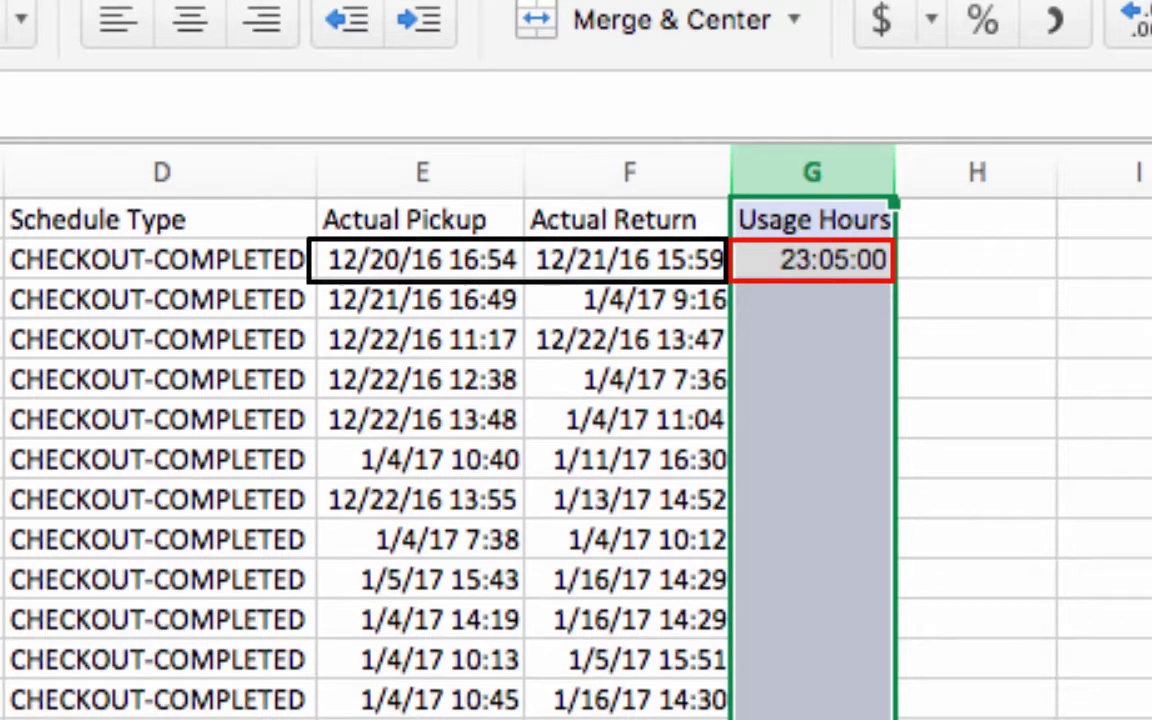
# Fill the G2 usage formula down column G for all exported schedule rows.
pyautogui.click(843, 262)
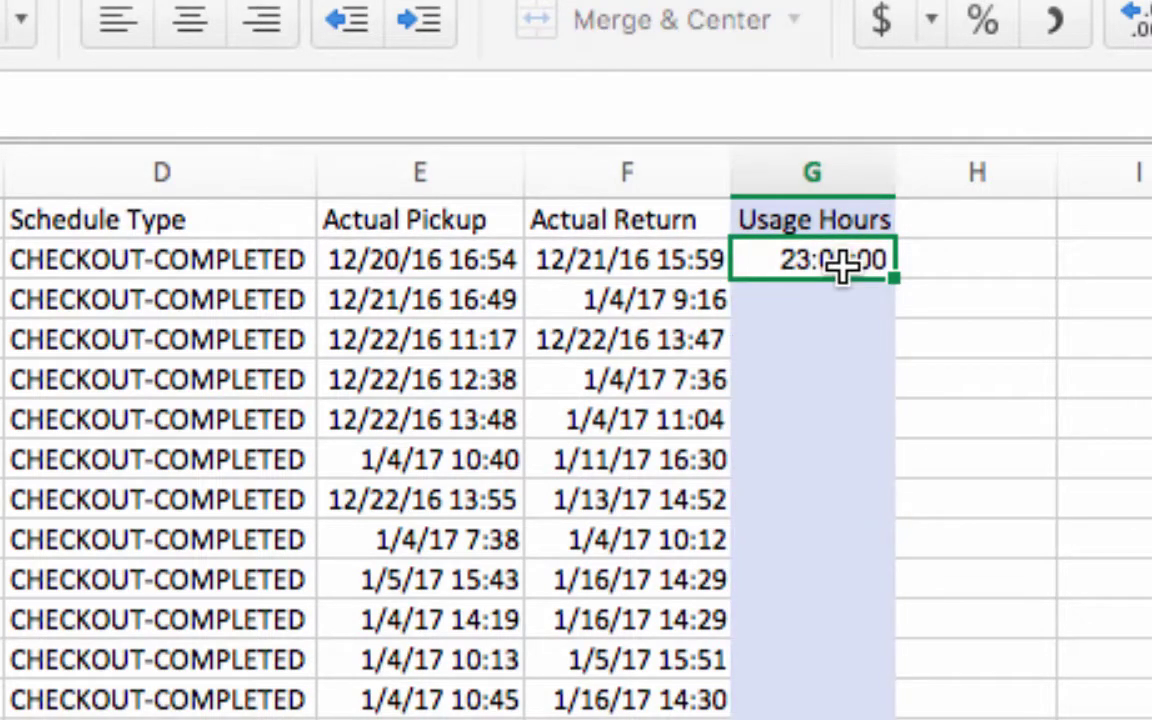
pyautogui.doubleClick(891, 277)
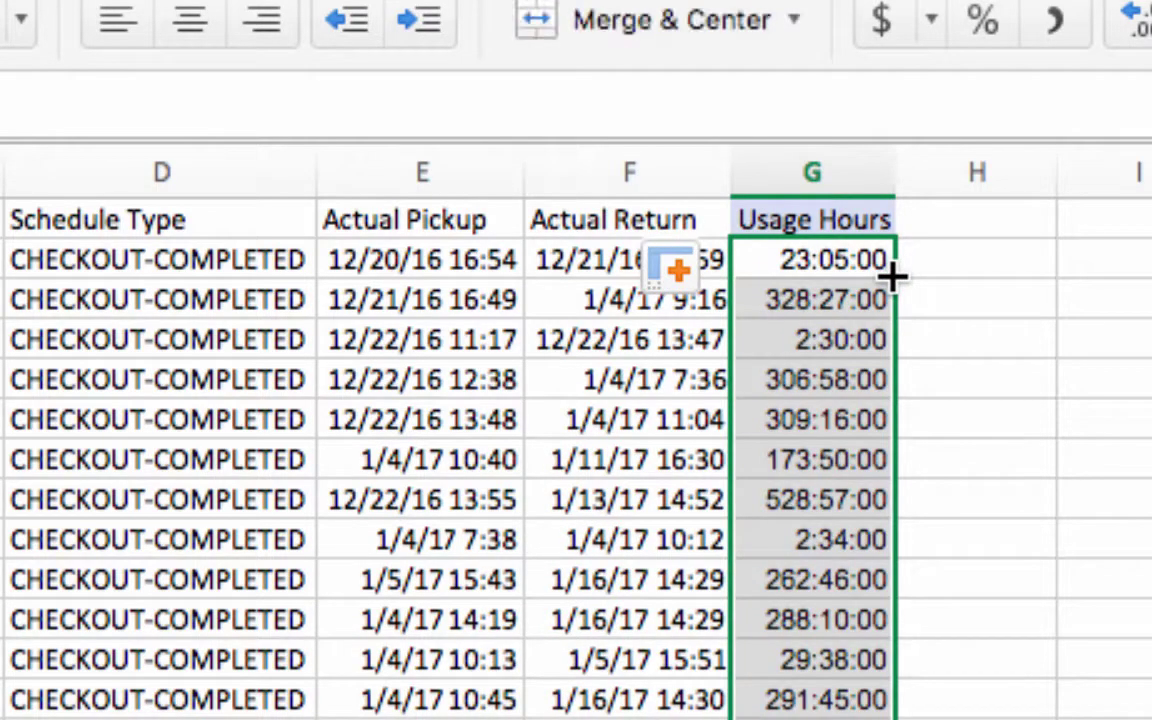
pyautogui.scroll(-10, 891, 277)
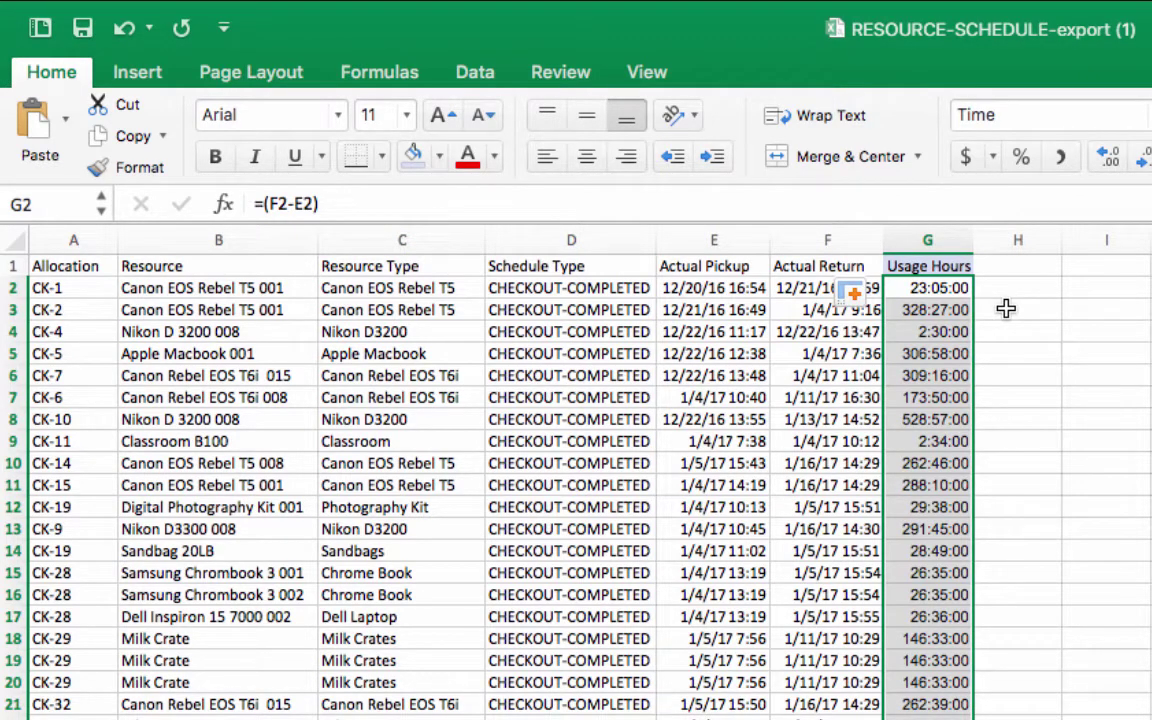
pyautogui.click(1006, 309)
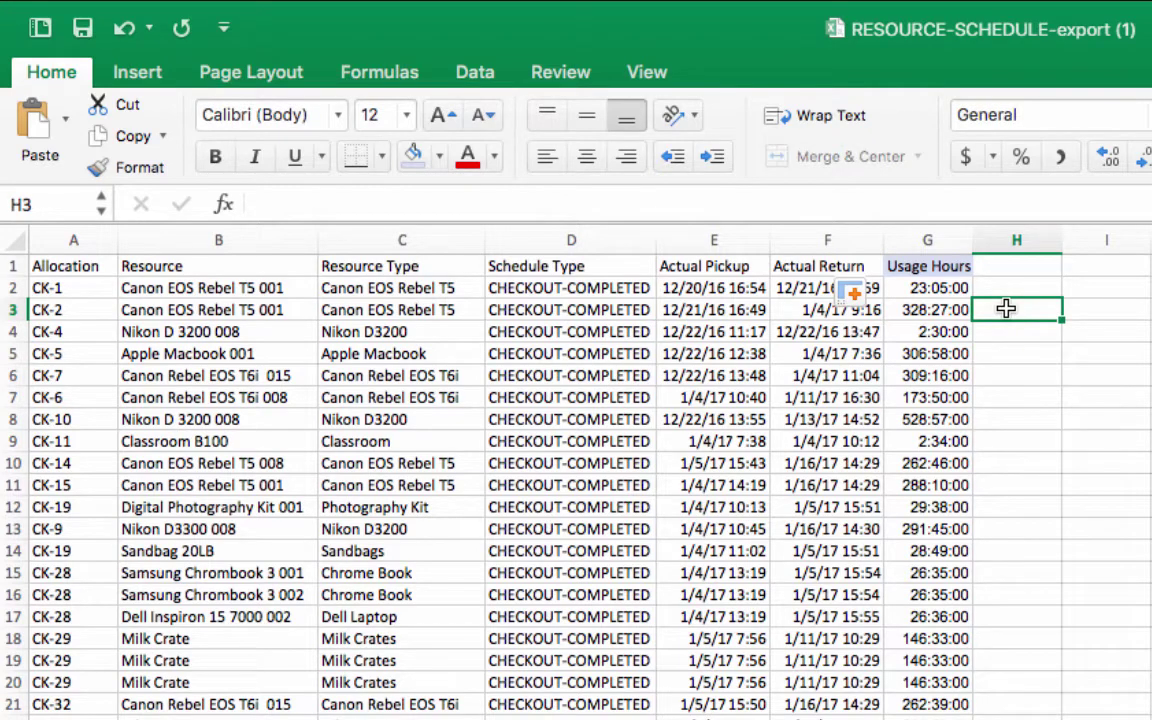
# Create a PivotTable from the whole schedule export data, placed in a new worksheet.
pyautogui.moveTo(382, 8)
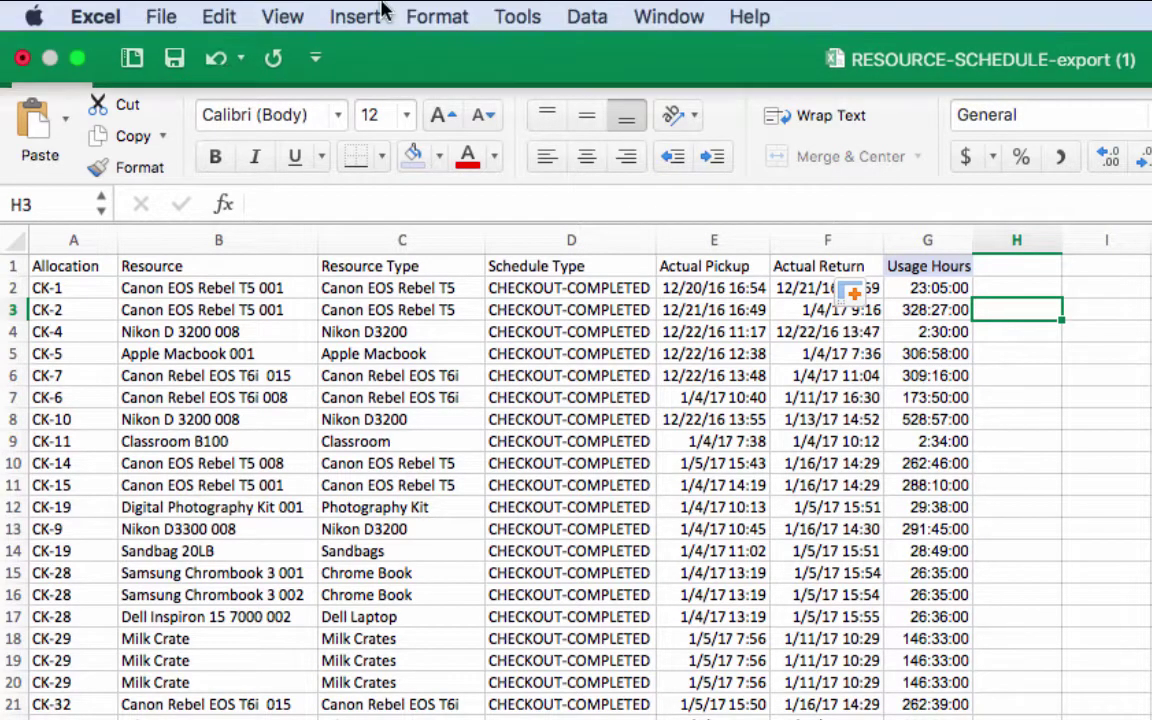
pyautogui.click(585, 16)
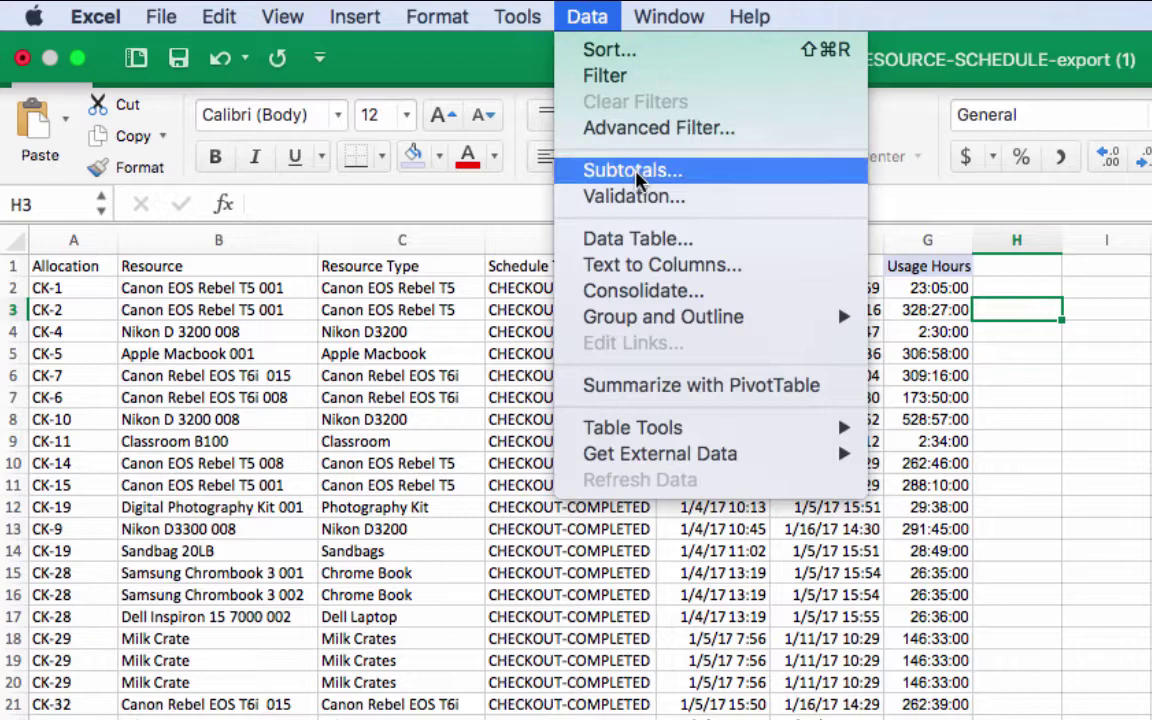
pyautogui.click(705, 395)
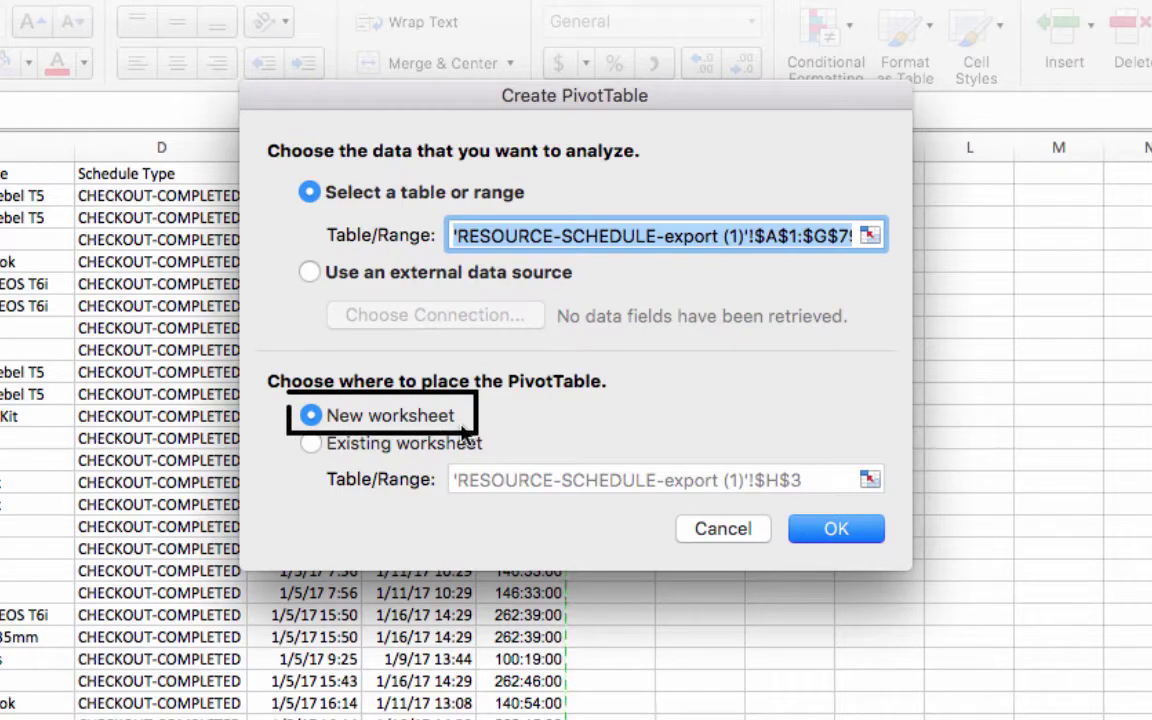
pyautogui.click(820, 531)
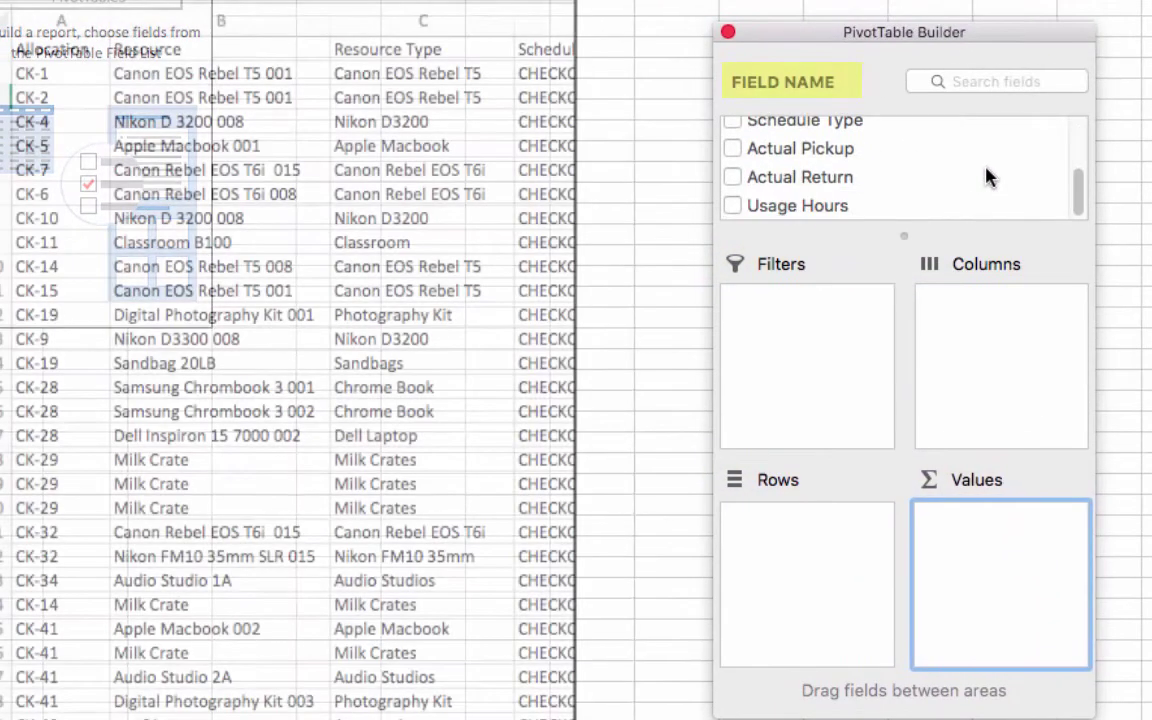
pyautogui.scroll(3, 986, 176)
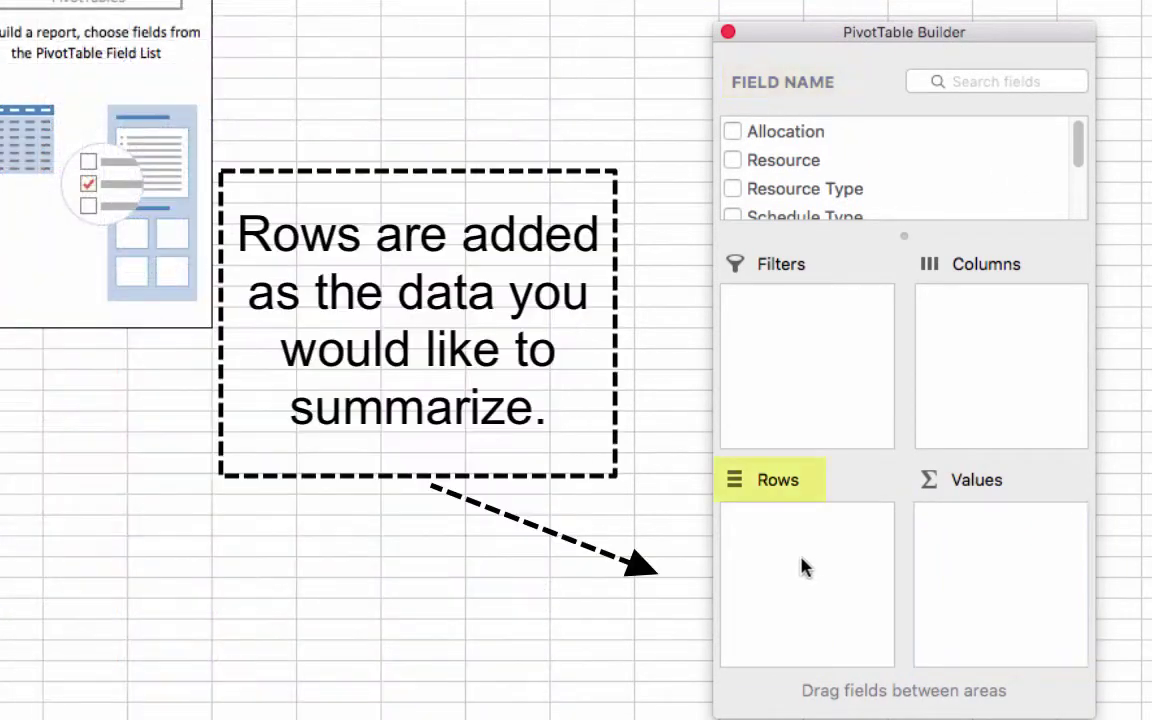
pyautogui.click(806, 567)
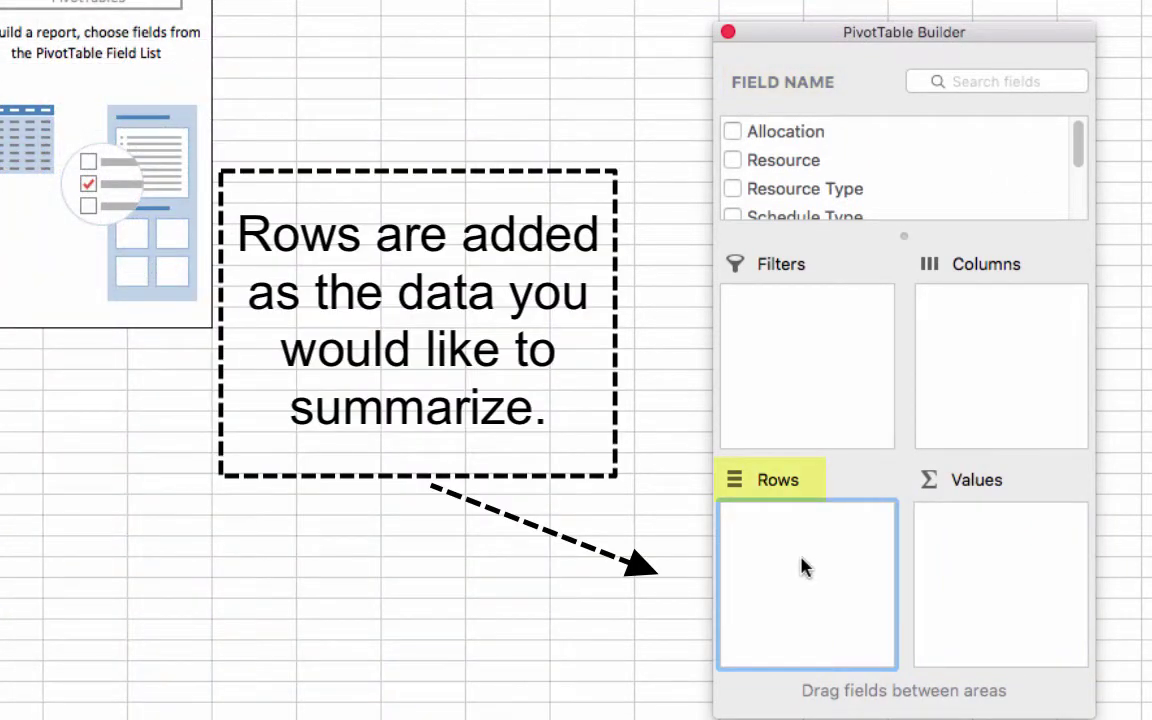
pyautogui.click(976, 587)
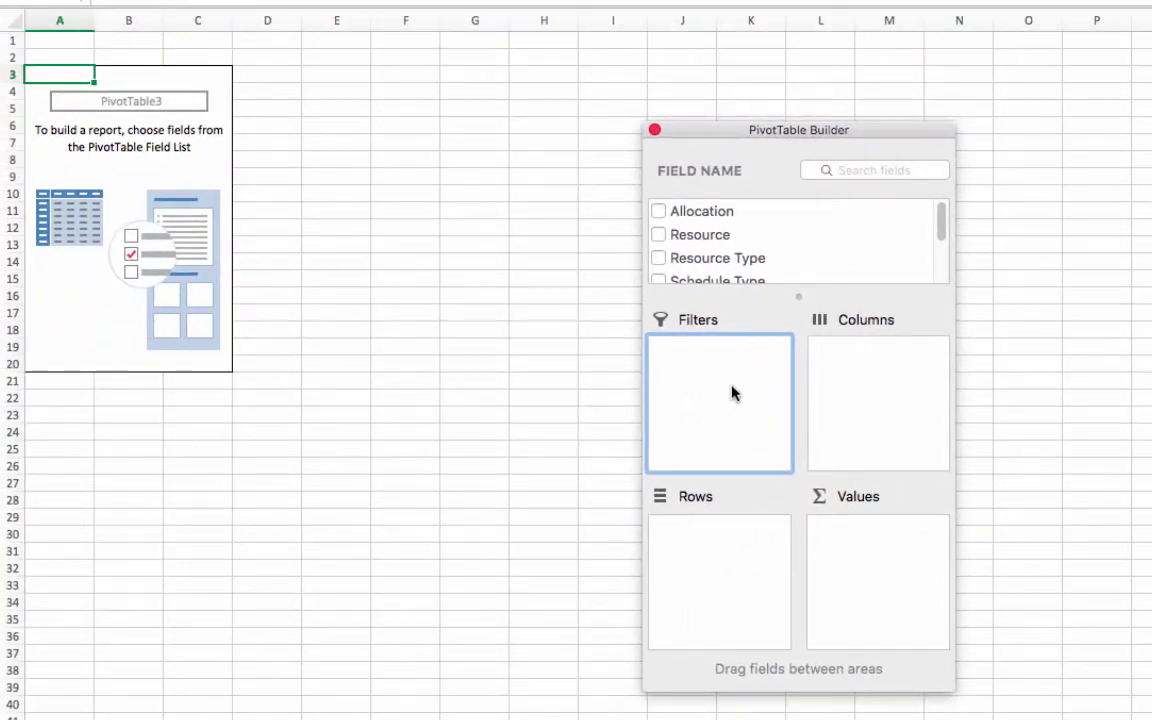
# Lay out the PivotTable with Resource Type above Resource as rows, and Usage Hours followed by Allocation as values.
pyautogui.moveTo(761, 265); pyautogui.dragTo(728, 537)
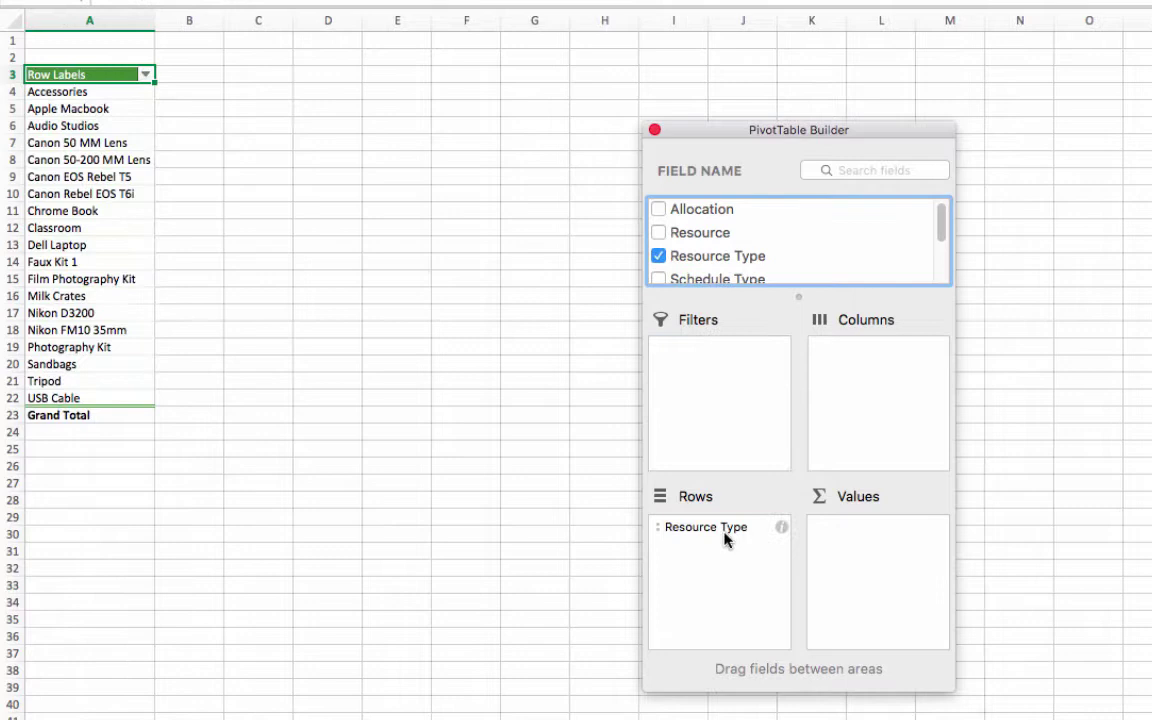
pyautogui.moveTo(698, 236); pyautogui.dragTo(720, 553)
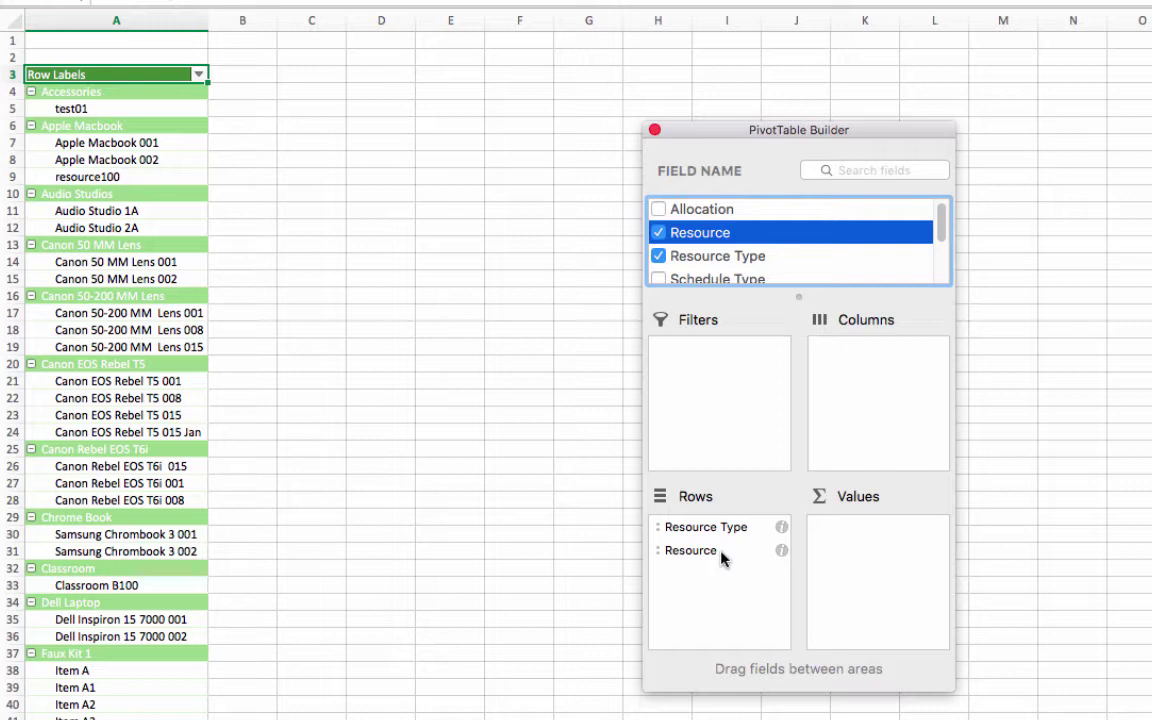
pyautogui.scroll(-3, 760, 268)
pyautogui.moveTo(700, 275); pyautogui.dragTo(920, 485)
pyautogui.scroll(1, 795, 268)
pyautogui.scroll(3, 795, 268)
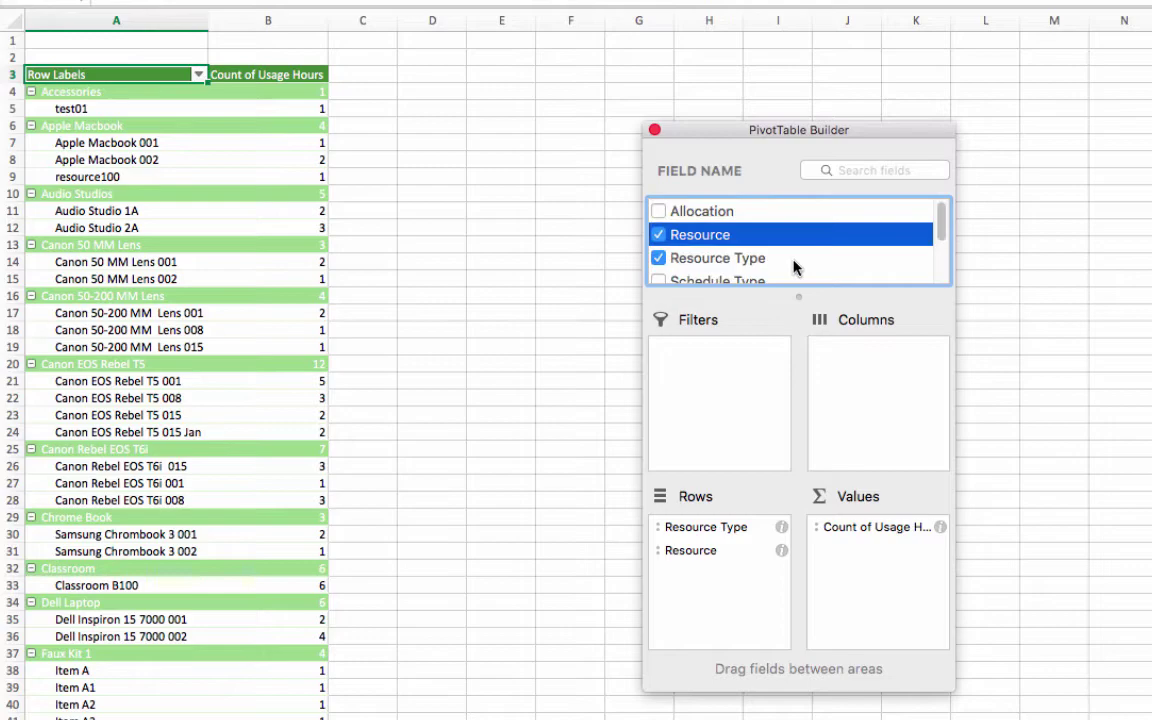
pyautogui.moveTo(690, 208); pyautogui.dragTo(890, 571)
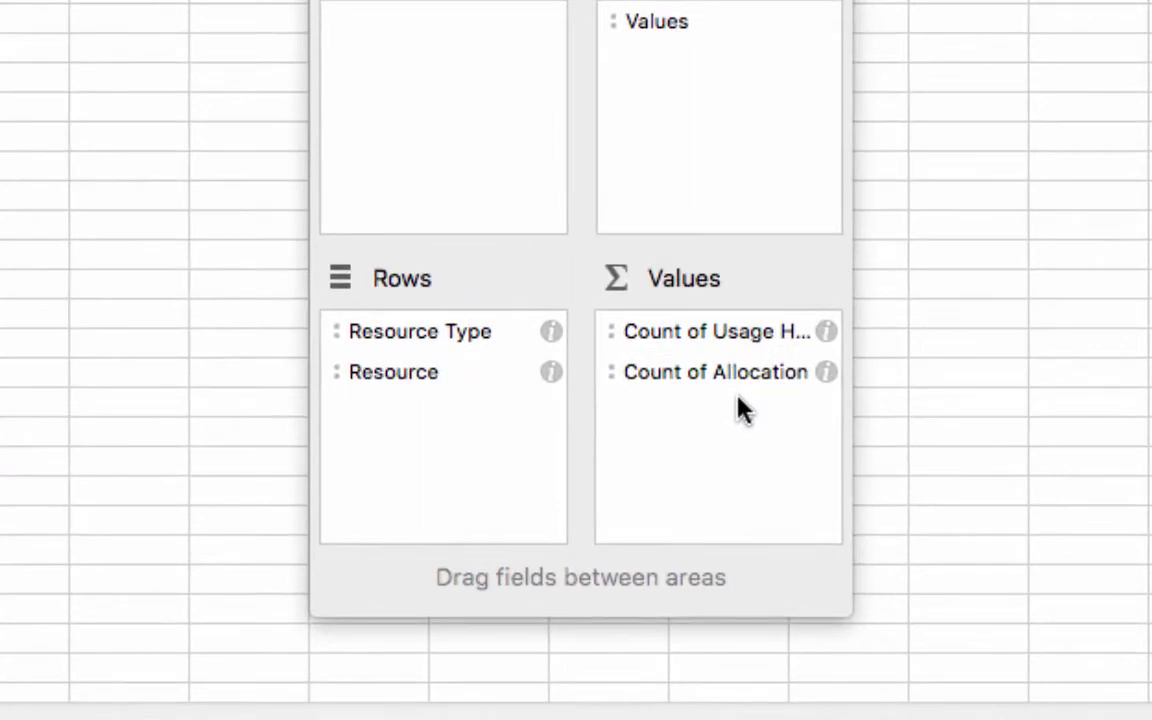
# Summarize the Usage Hours value field by Sum and keep the Allocation field summarized by Count.
pyautogui.click(825, 335)
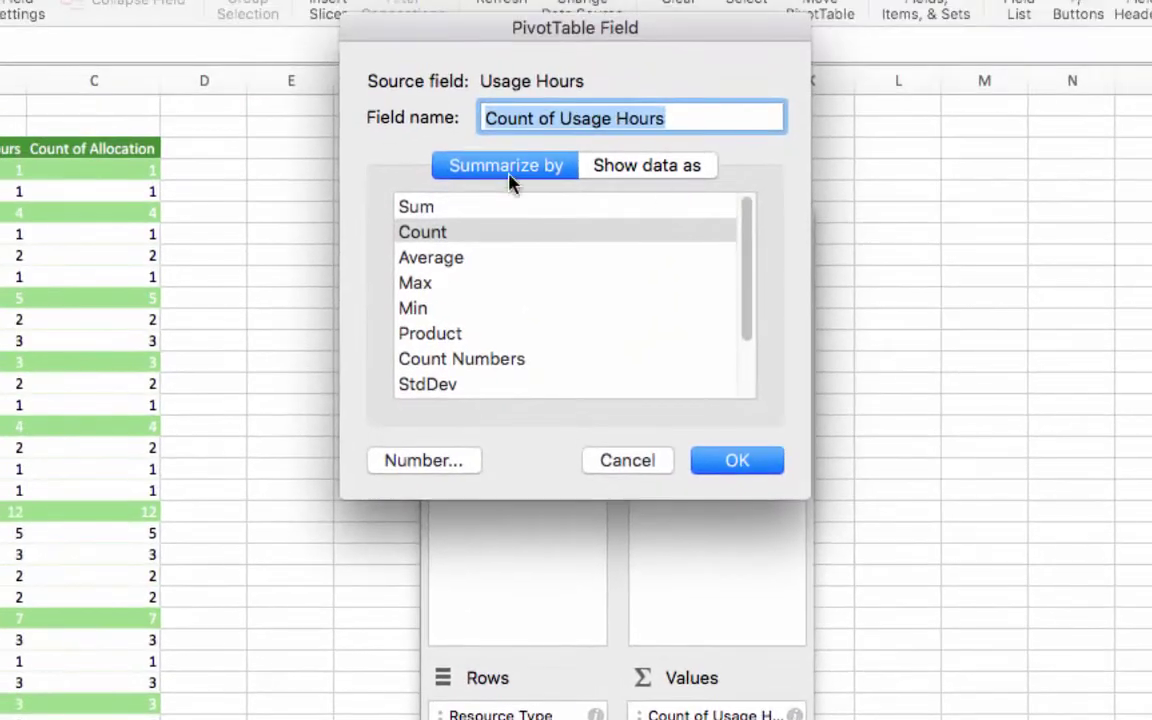
pyautogui.click(437, 210)
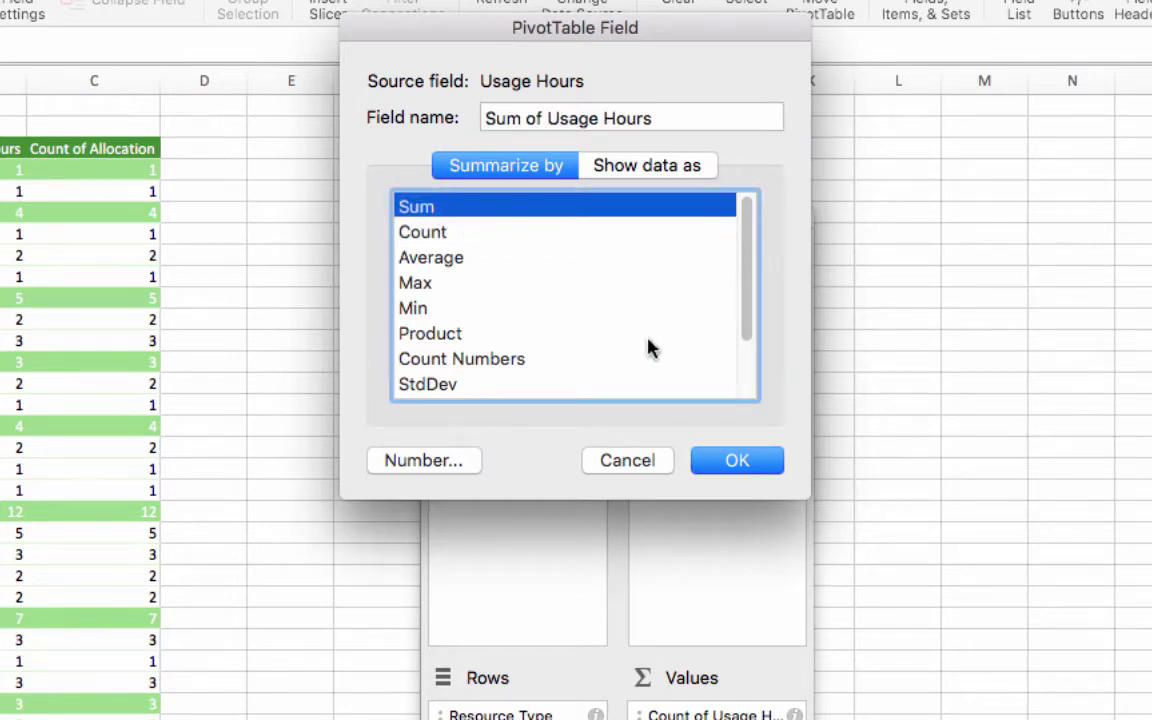
pyautogui.click(760, 468)
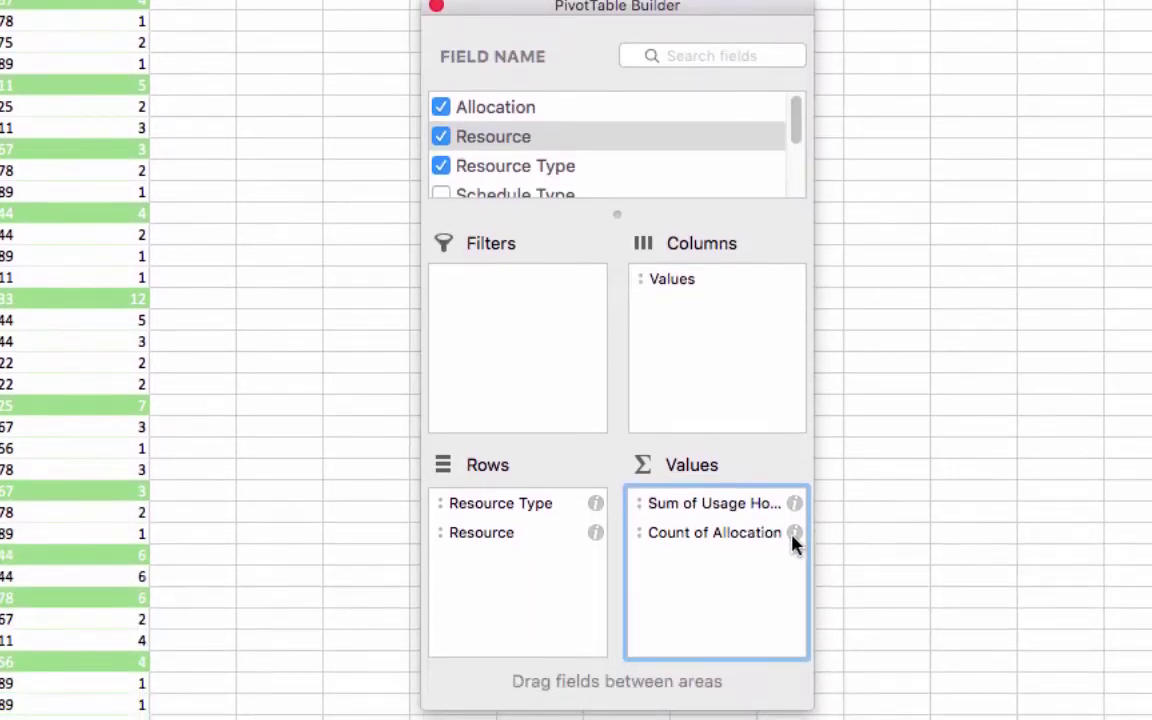
pyautogui.click(794, 533)
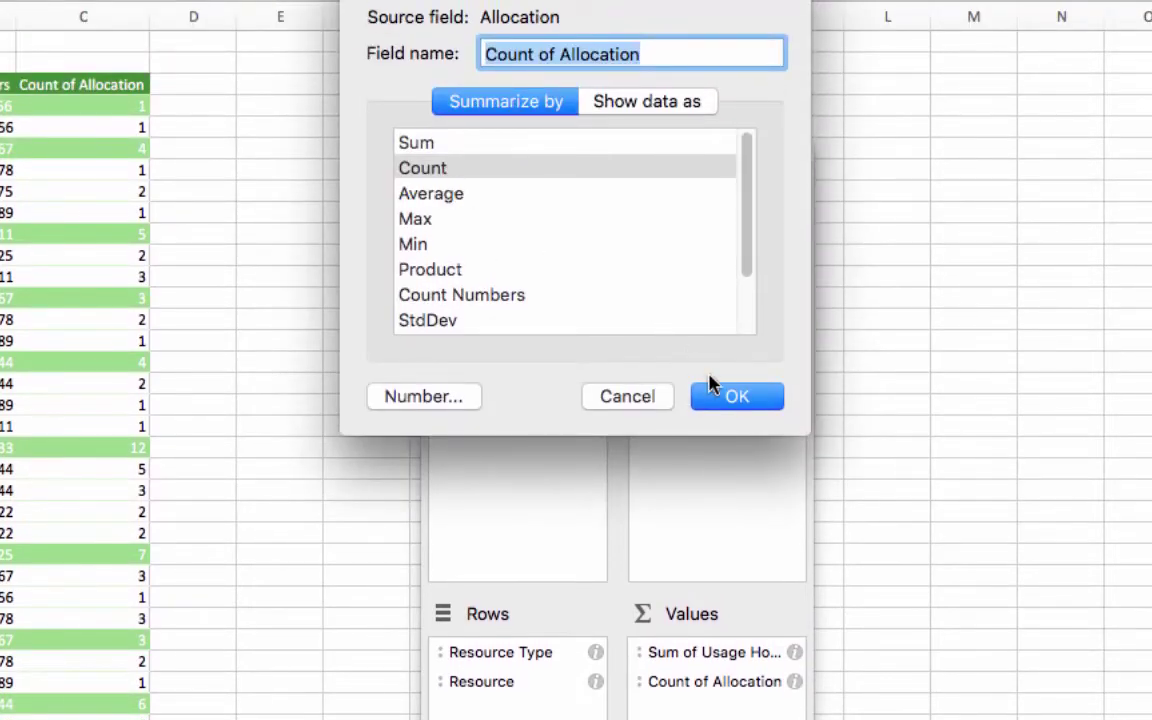
pyautogui.click(727, 398)
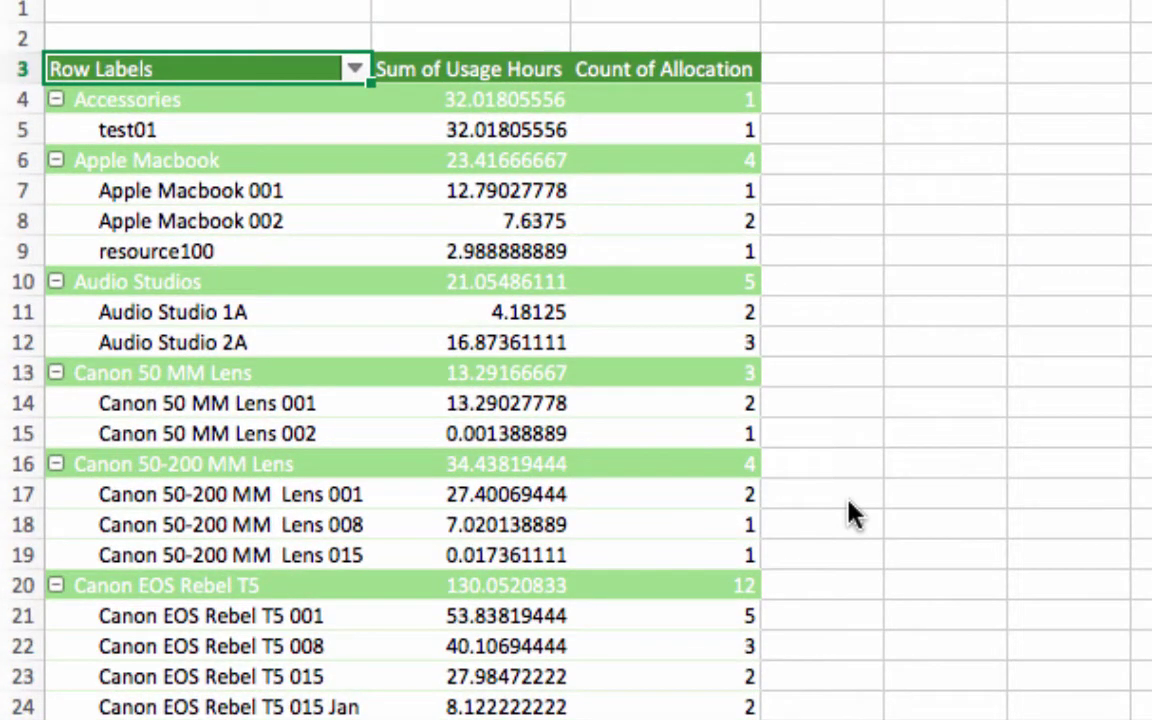
# Format the PivotTable's Sum of Usage Hours column with the Time category, using the 37:30:55 type.
pyautogui.click(503, 52)
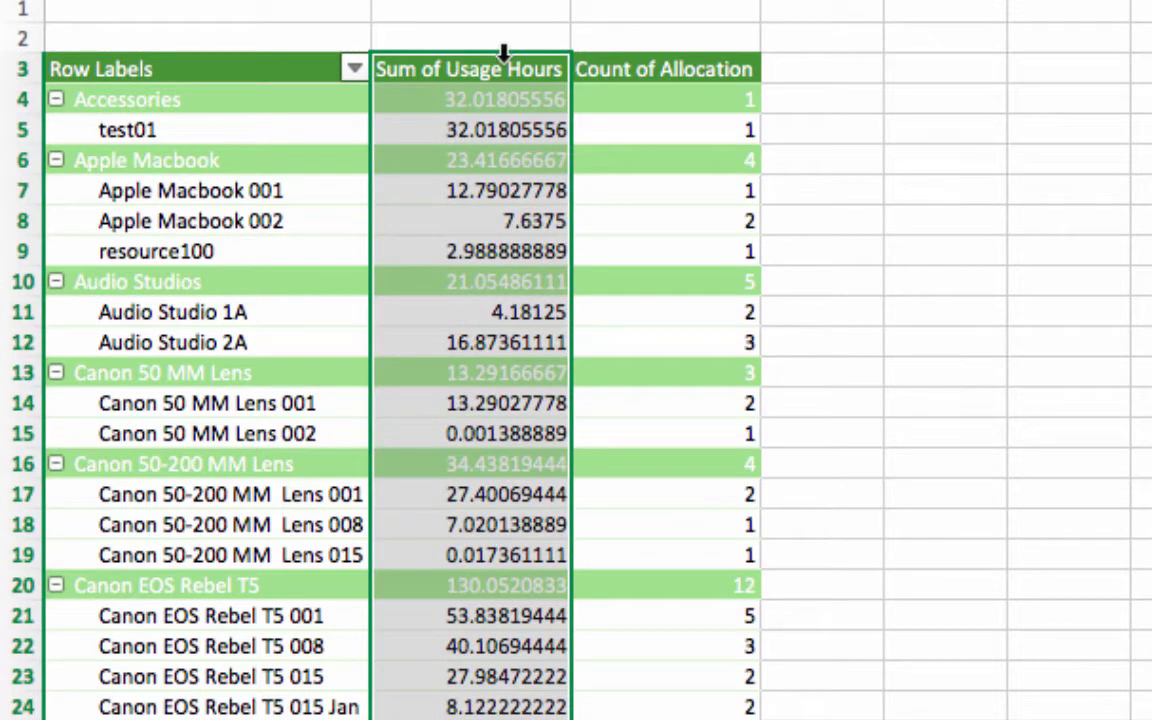
pyautogui.rightClick(505, 62)
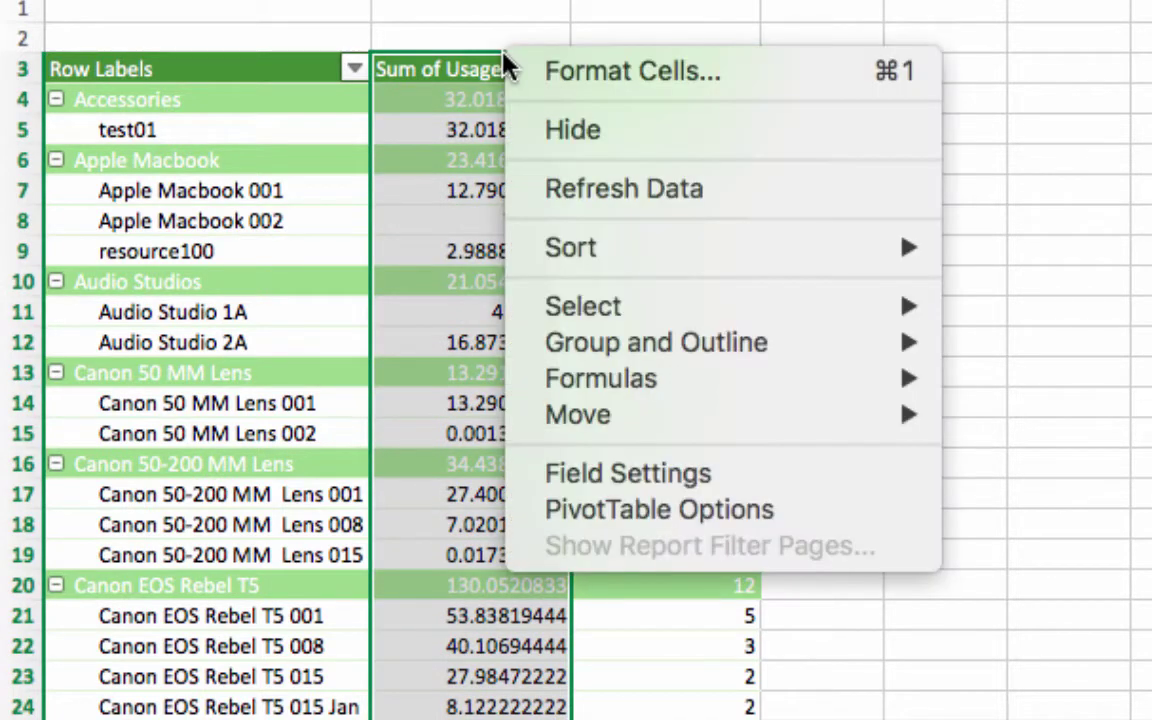
pyautogui.click(599, 80)
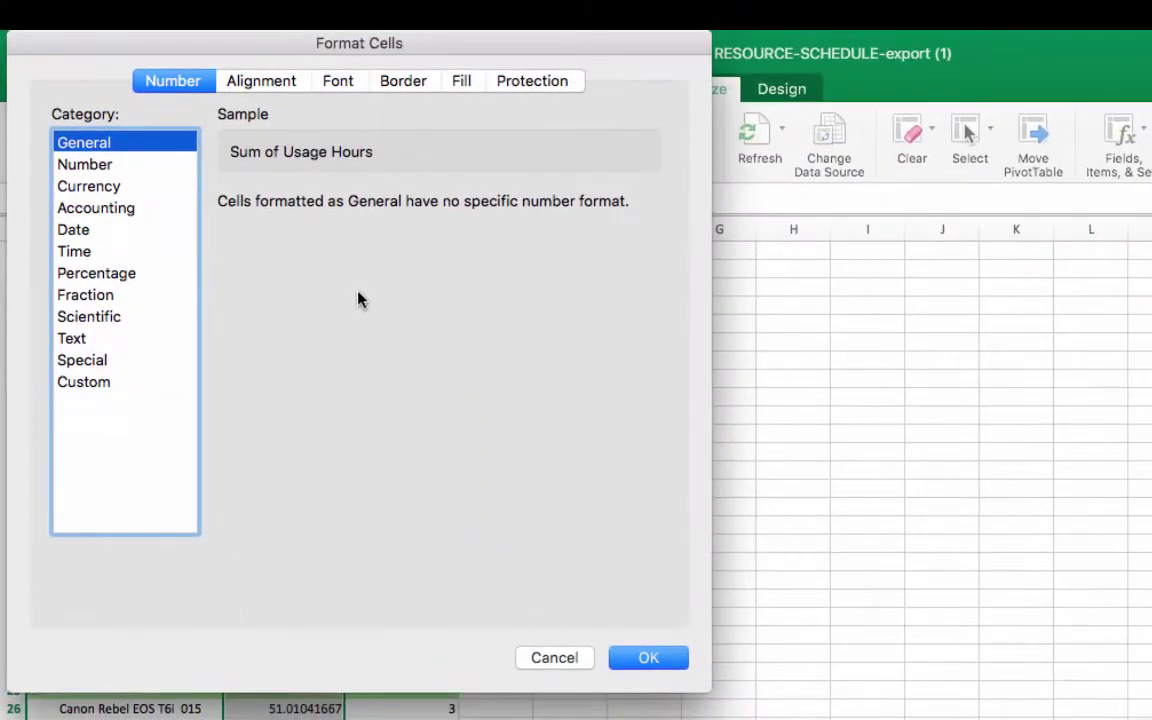
pyautogui.click(80, 253)
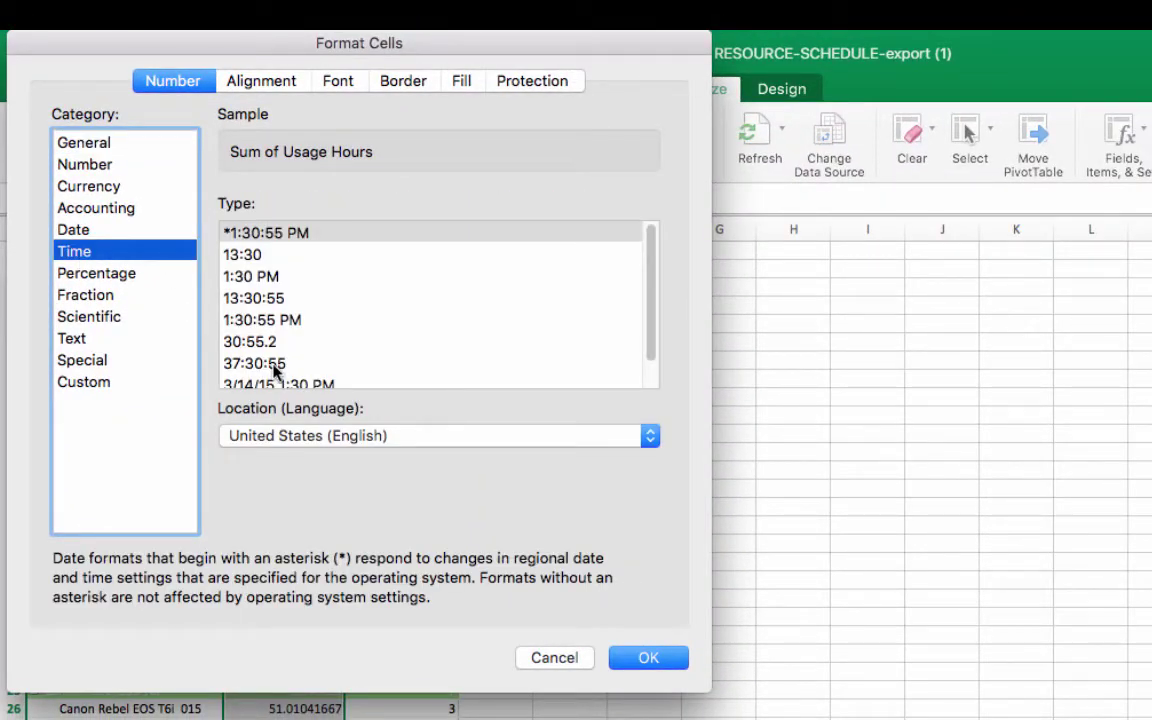
pyautogui.click(277, 370)
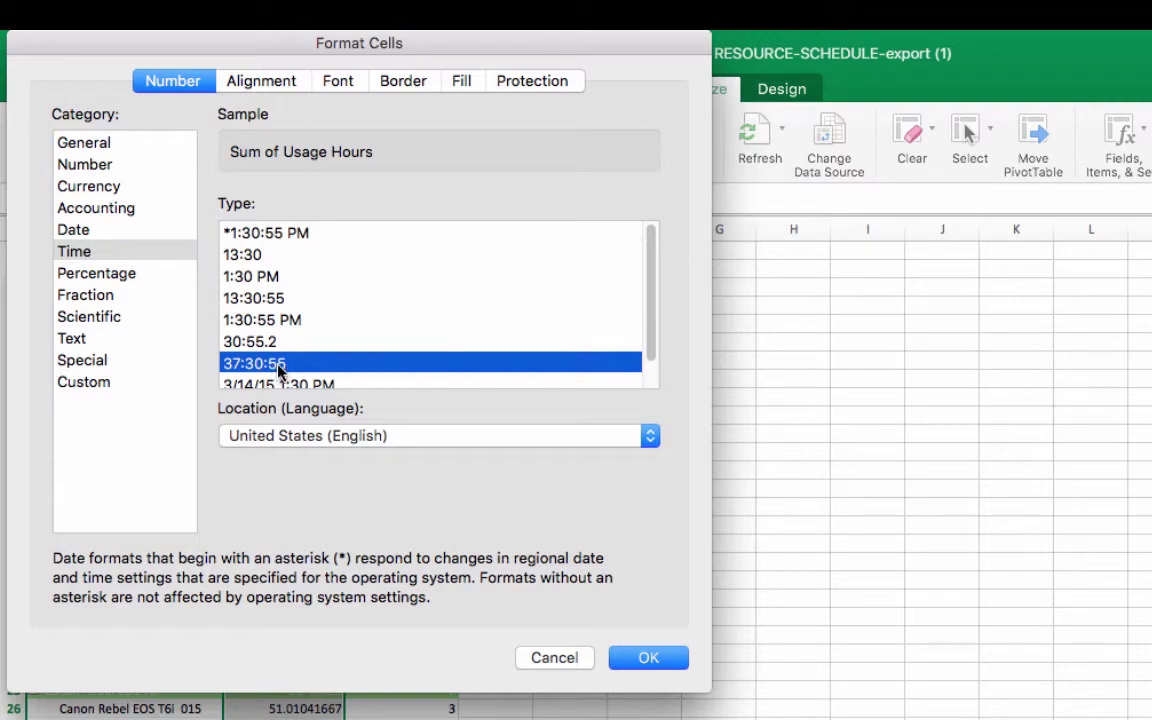
pyautogui.click(670, 660)
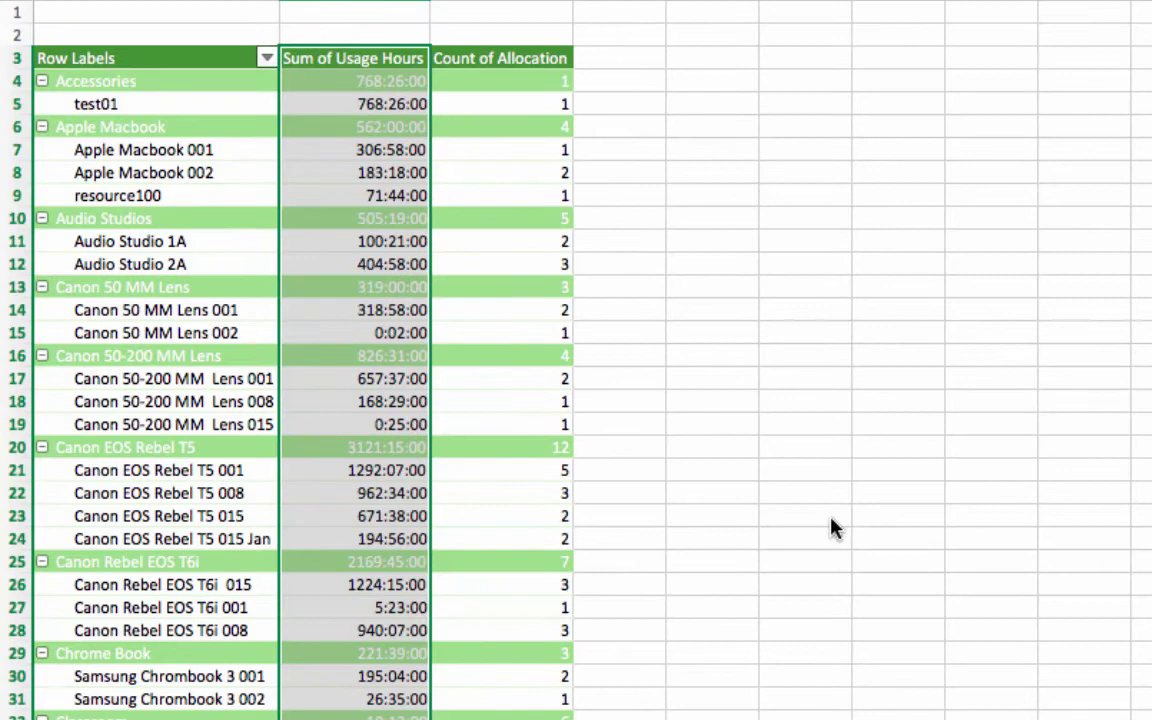
pyautogui.click(380, 158)
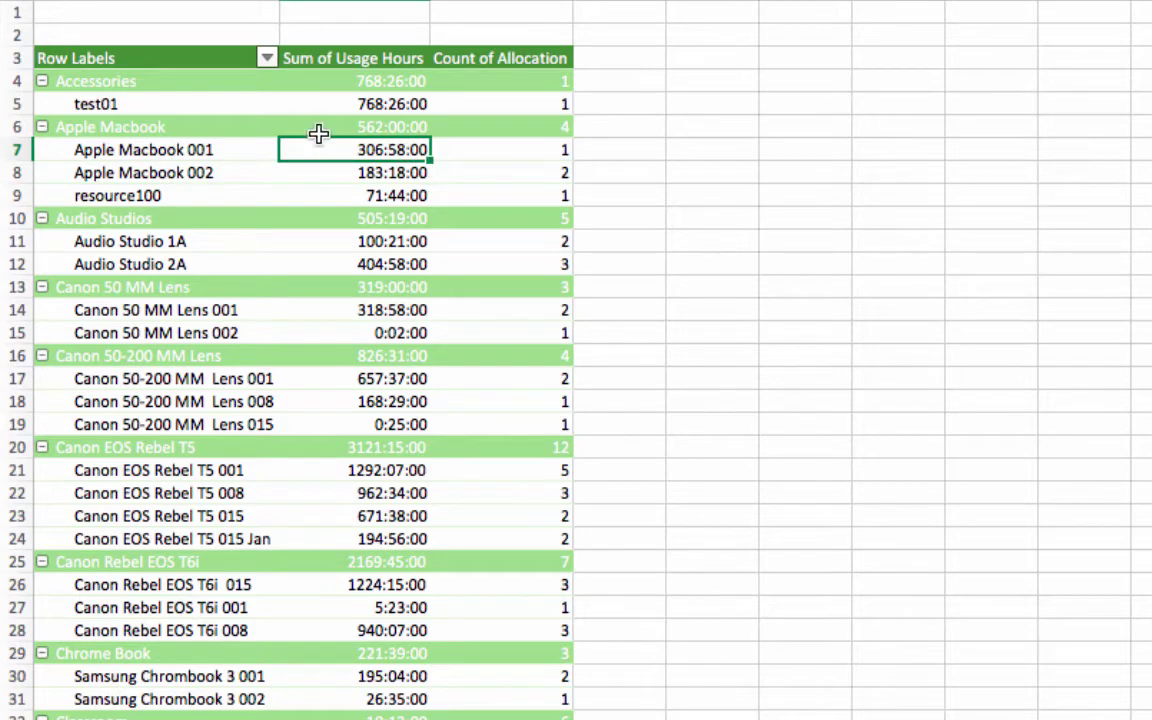
# Collapse the Apple Macbook group in the PivotTable, and collapse and re-expand the Audio Studios group.
pyautogui.click(42, 128)
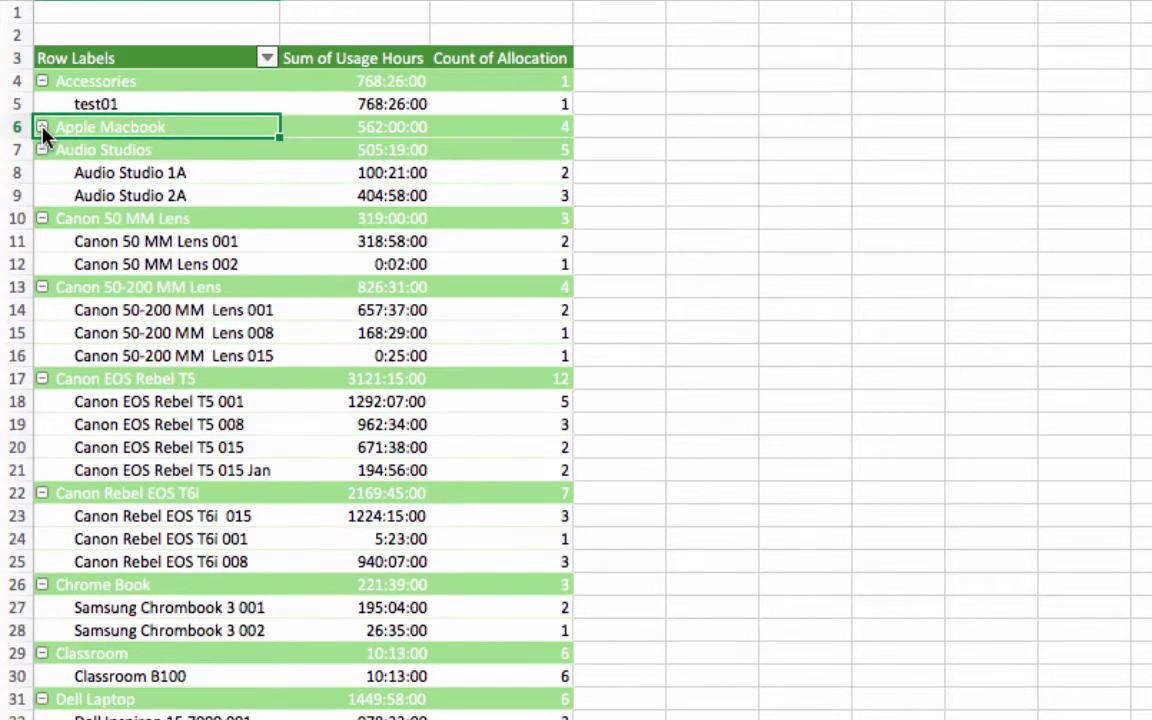
pyautogui.click(42, 150)
pyautogui.click(42, 150)
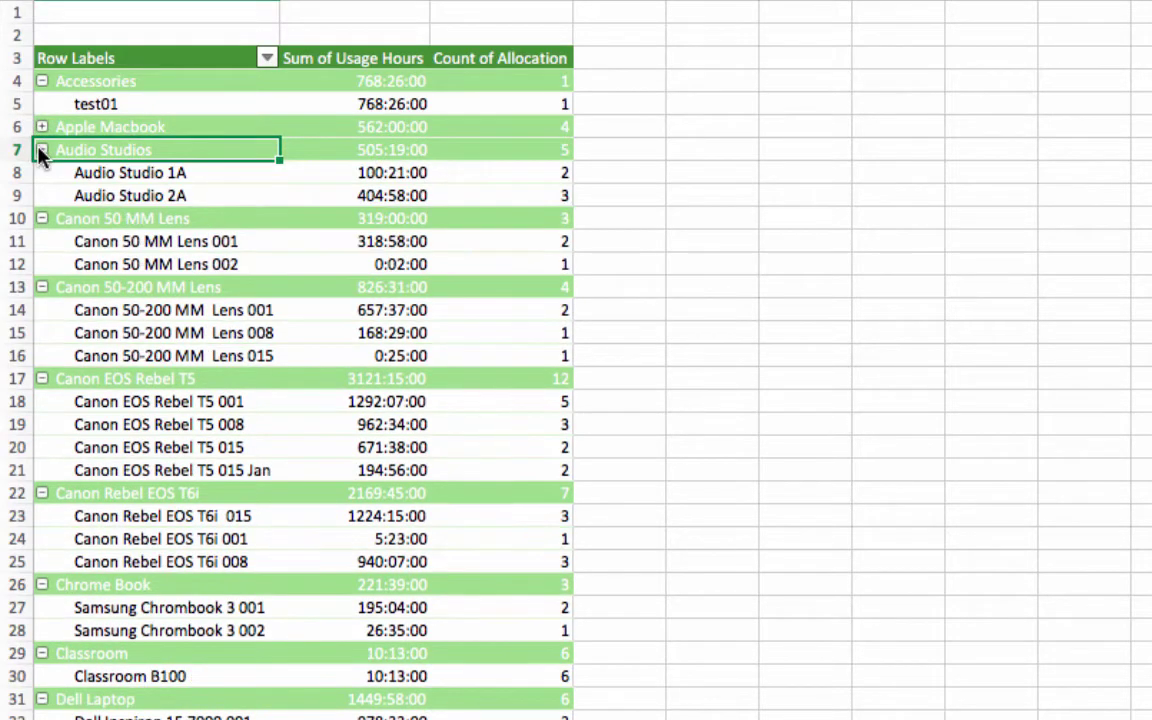
# Re-expand the Apple Macbook group, and hide the resource detail throughout the PivotTable so that only resource types are listed.
pyautogui.click(42, 128)
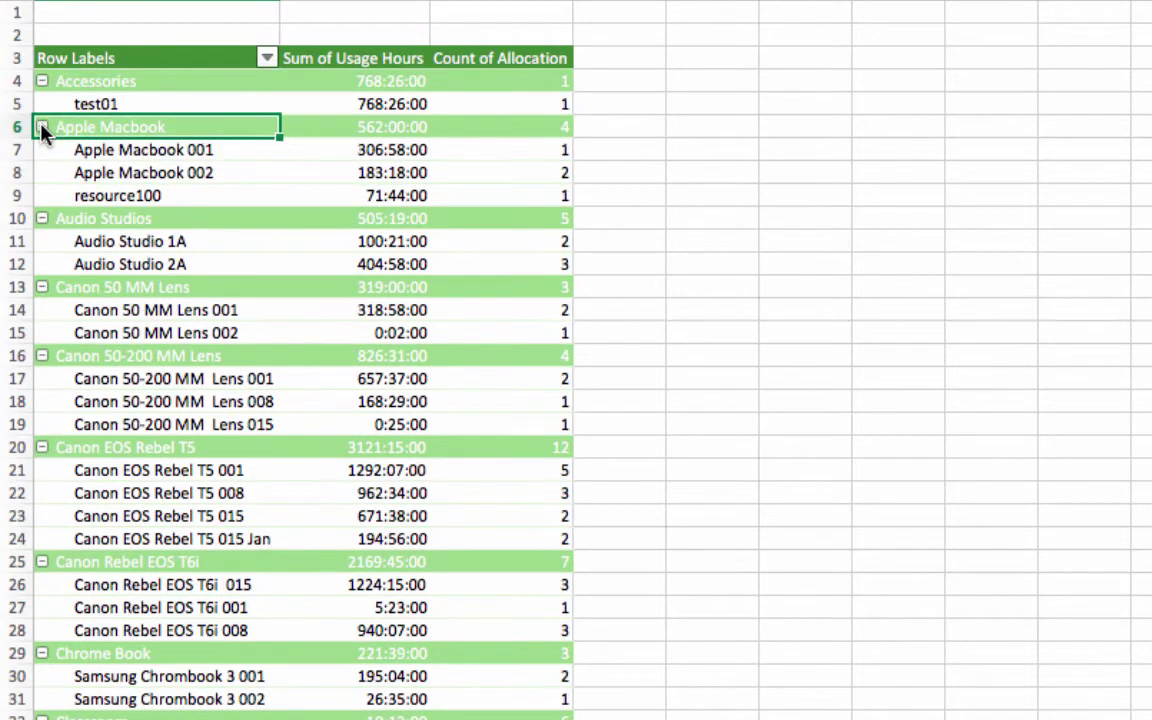
pyautogui.rightClick(148, 178)
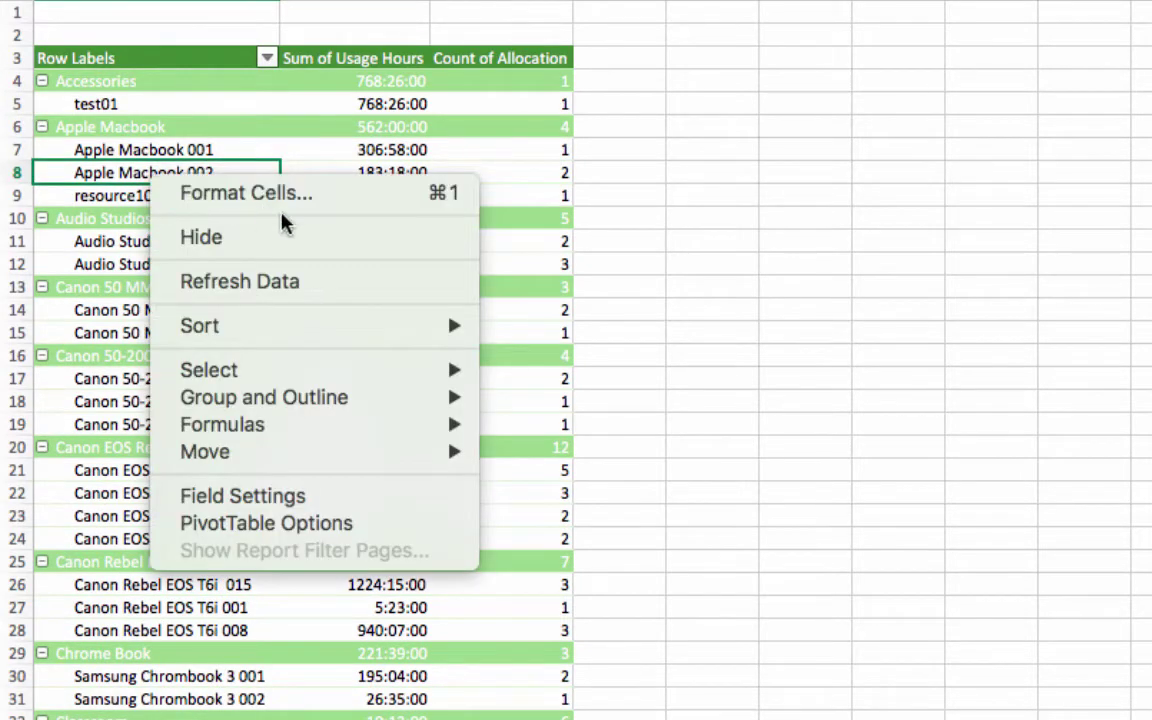
pyautogui.moveTo(365, 403)
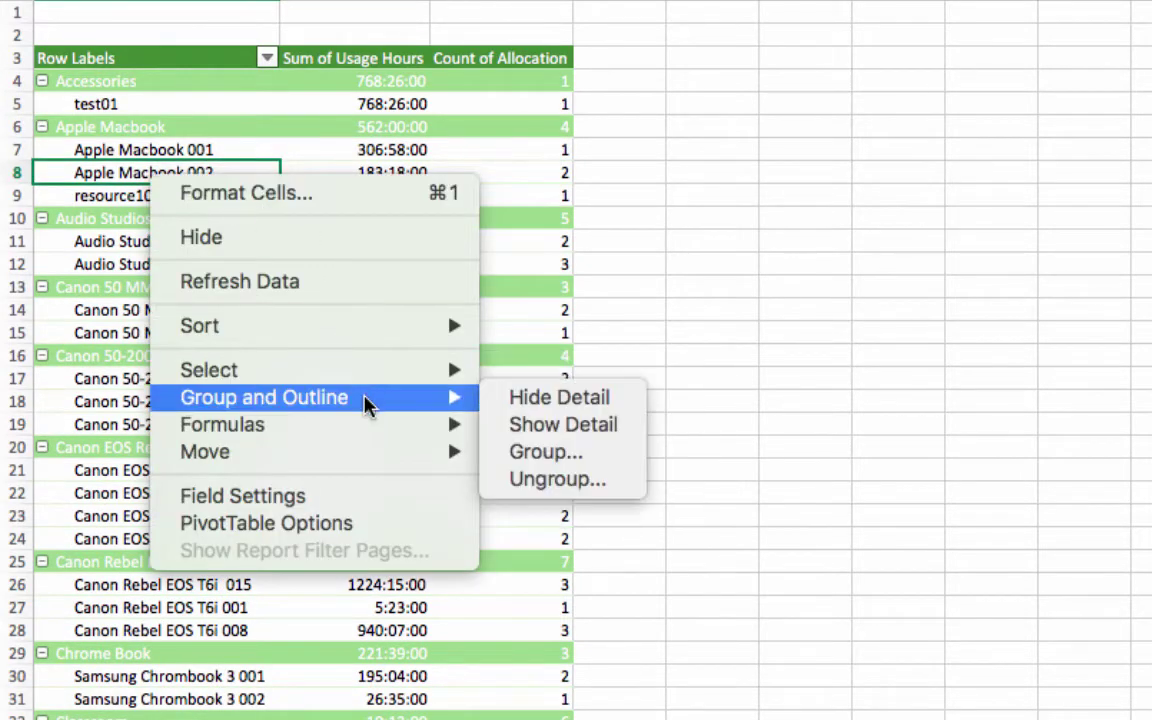
pyautogui.click(558, 402)
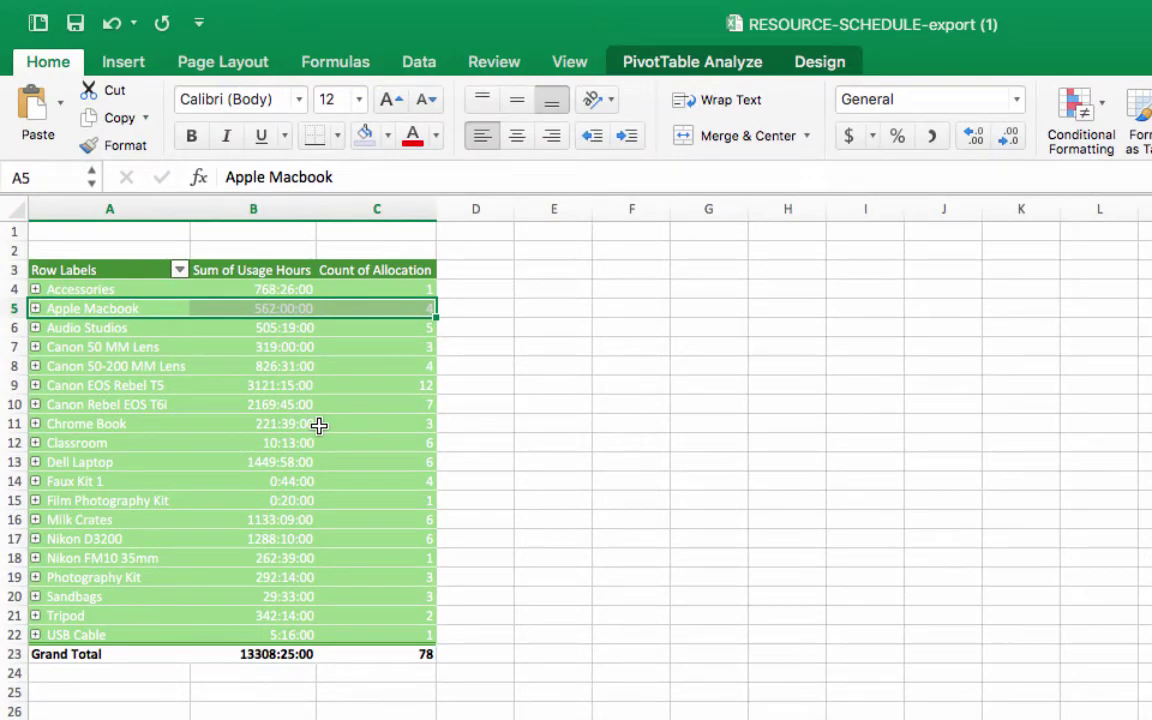
# Insert the recommended vertical column chart based on the PivotTable.
pyautogui.click(218, 329)
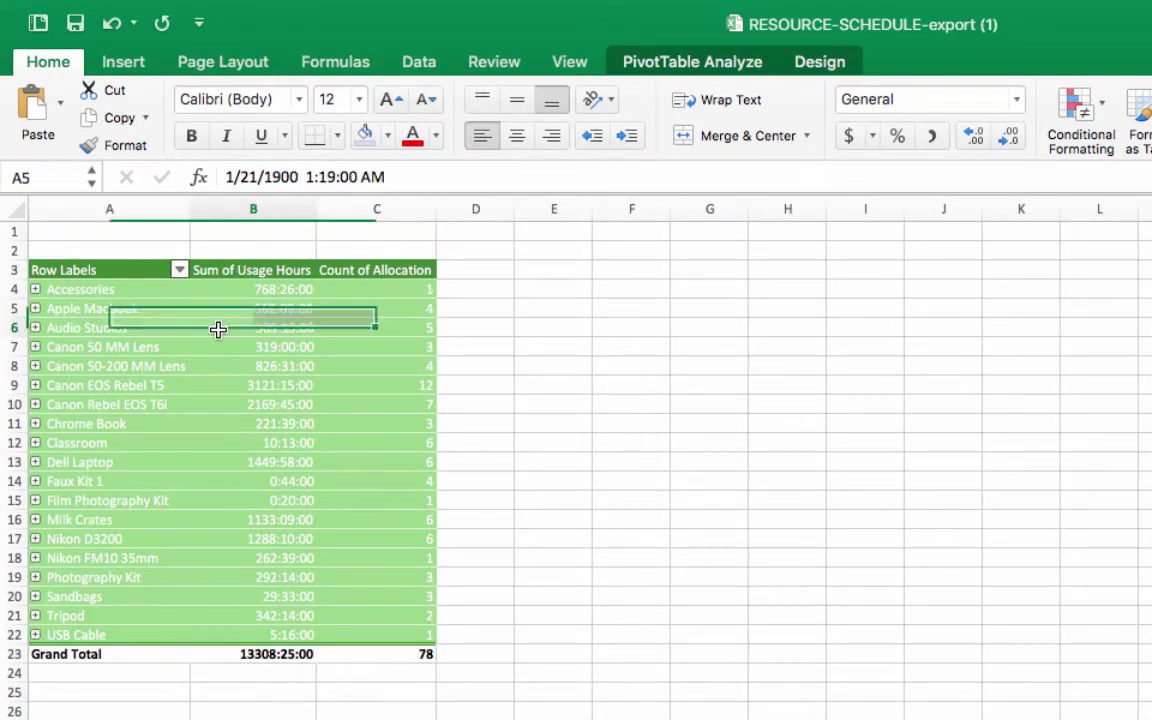
pyautogui.click(124, 63)
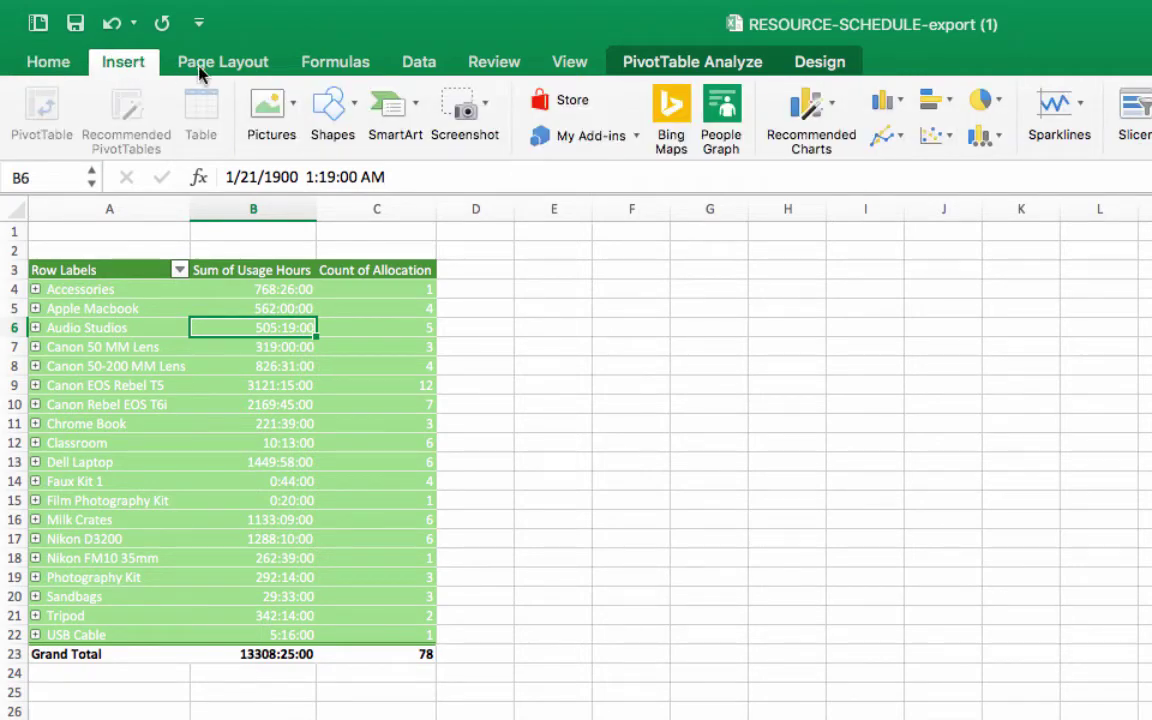
pyautogui.click(815, 127)
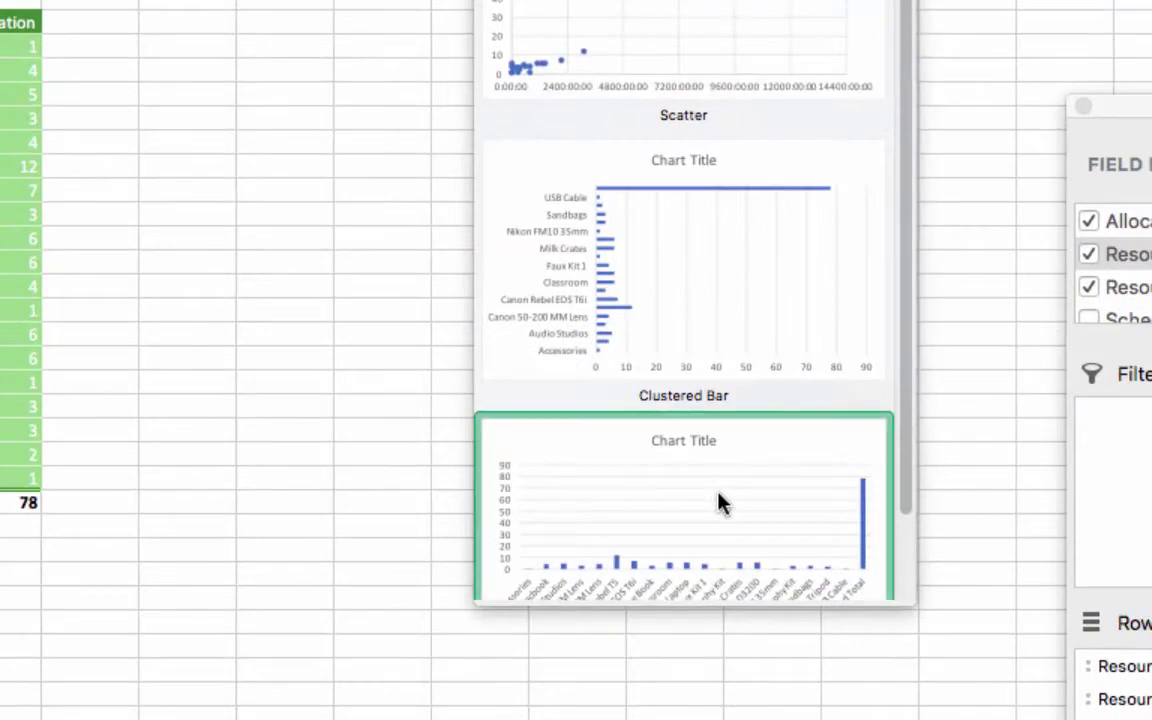
pyautogui.click(720, 503)
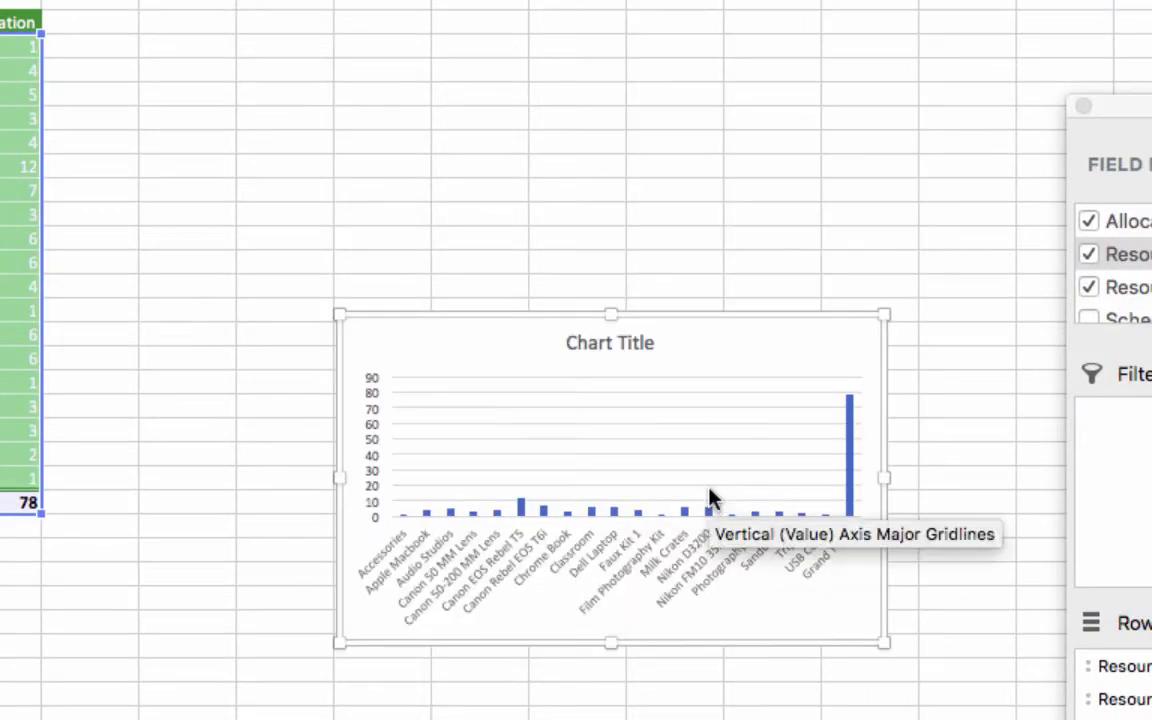
# Enlarge the chart beside the PivotTable to span roughly columns E to M and rows 4 to 28.
pyautogui.moveTo(340, 315); pyautogui.dragTo(122, 112)
pyautogui.moveTo(882, 376); pyautogui.dragTo(947, 382)
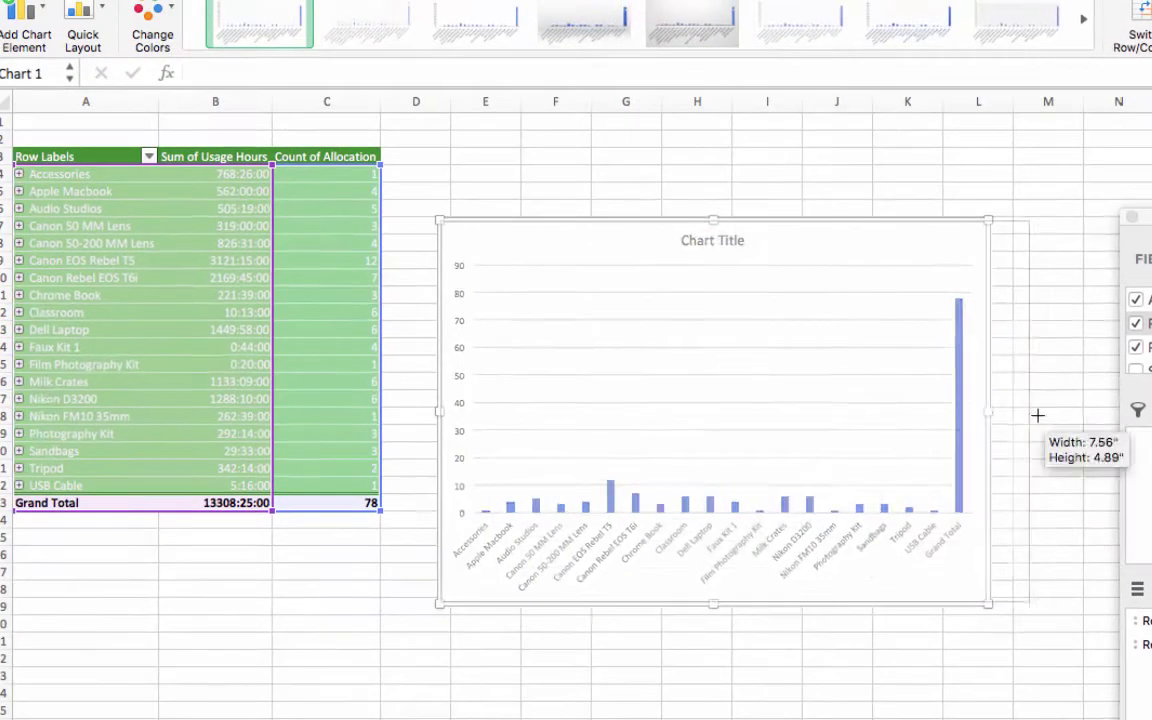
pyautogui.moveTo(1037, 415); pyautogui.dragTo(1110, 415)
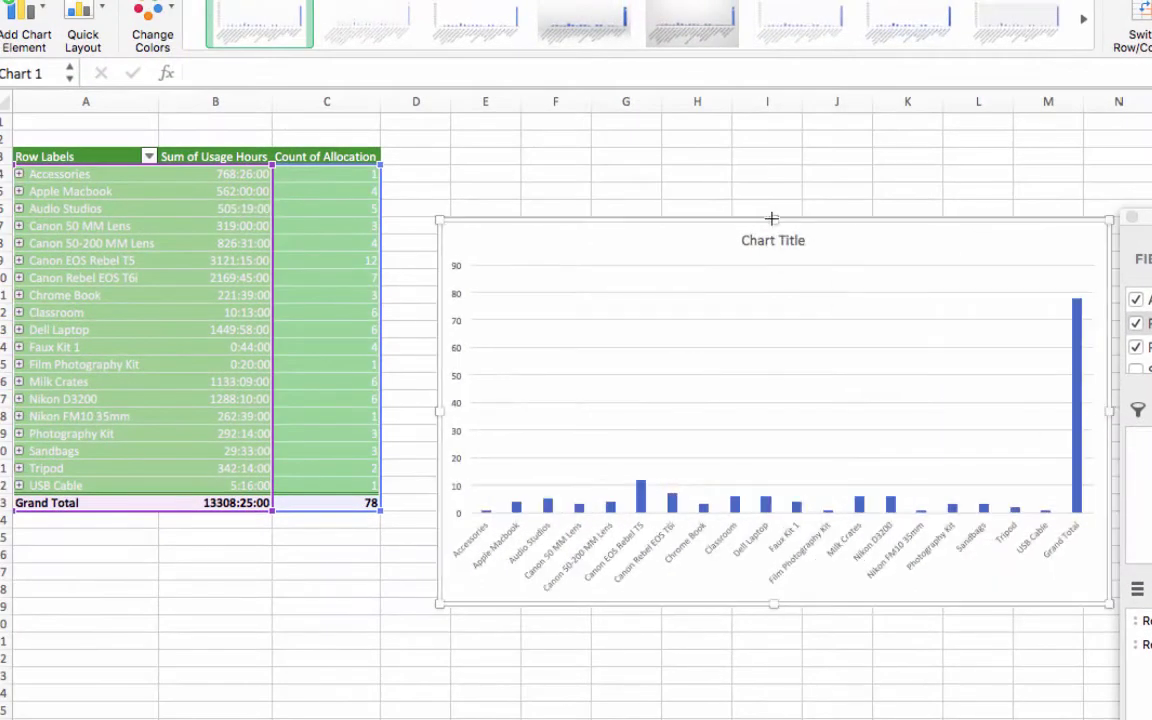
pyautogui.moveTo(773, 219); pyautogui.dragTo(773, 168)
# Set the chart's data range to A4:B22 on Sheet1, covering resource types and usage hours without the grand total.
pyautogui.rightClick(686, 197)
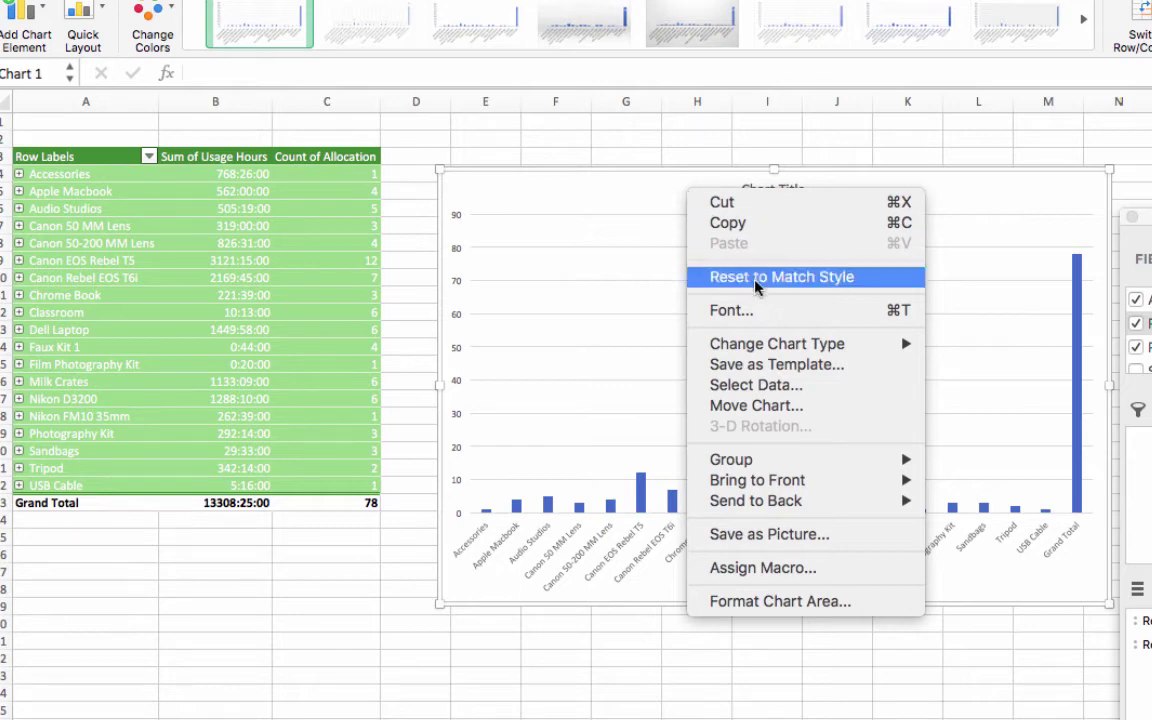
pyautogui.click(786, 386)
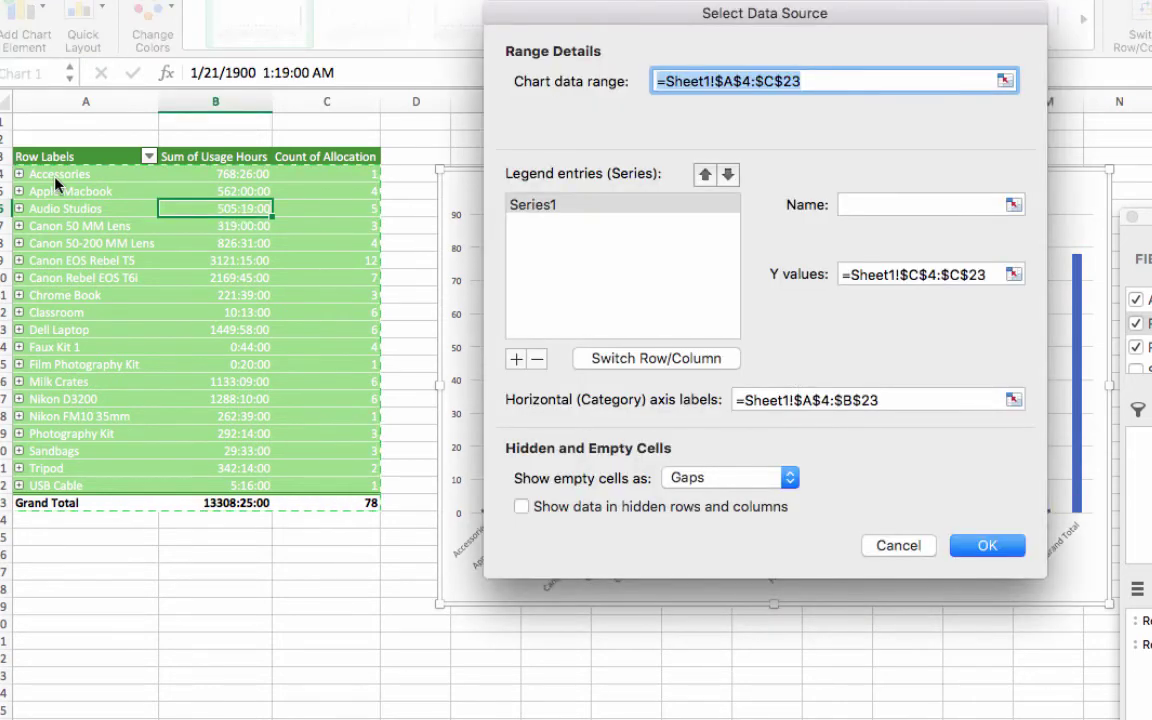
pyautogui.moveTo(50, 173); pyautogui.dragTo(216, 486)
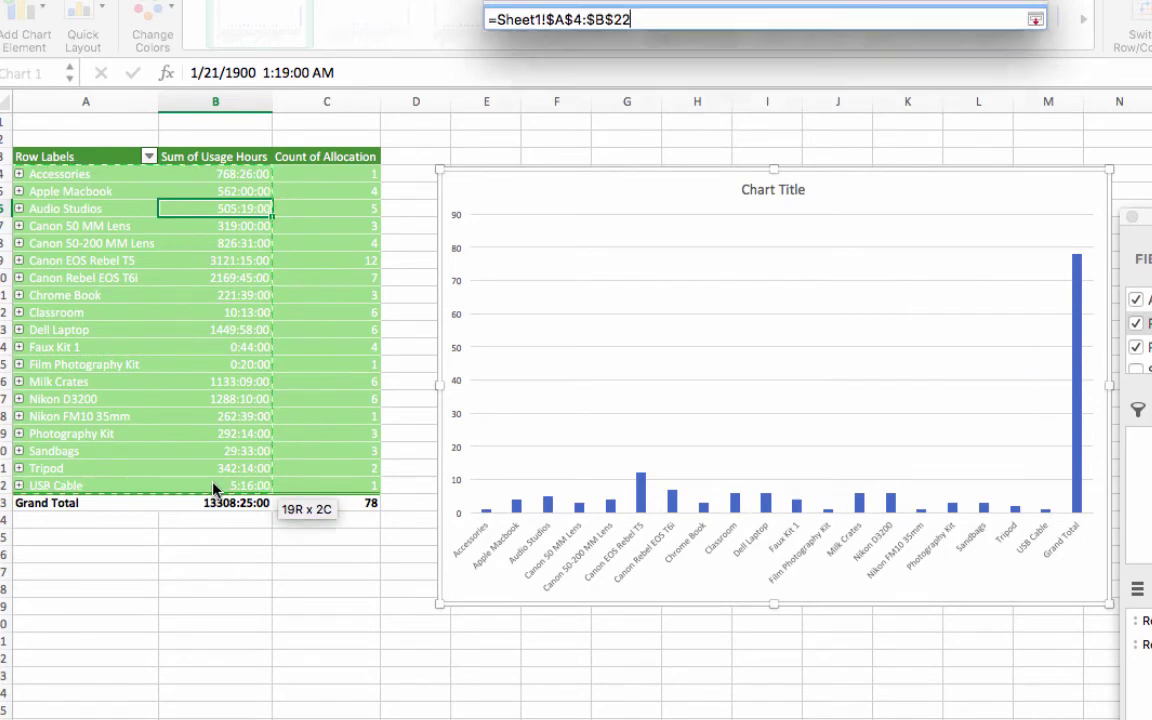
pyautogui.click(975, 545)
# Title the chart "Resource Type Usage Hours".
pyautogui.click(772, 189)
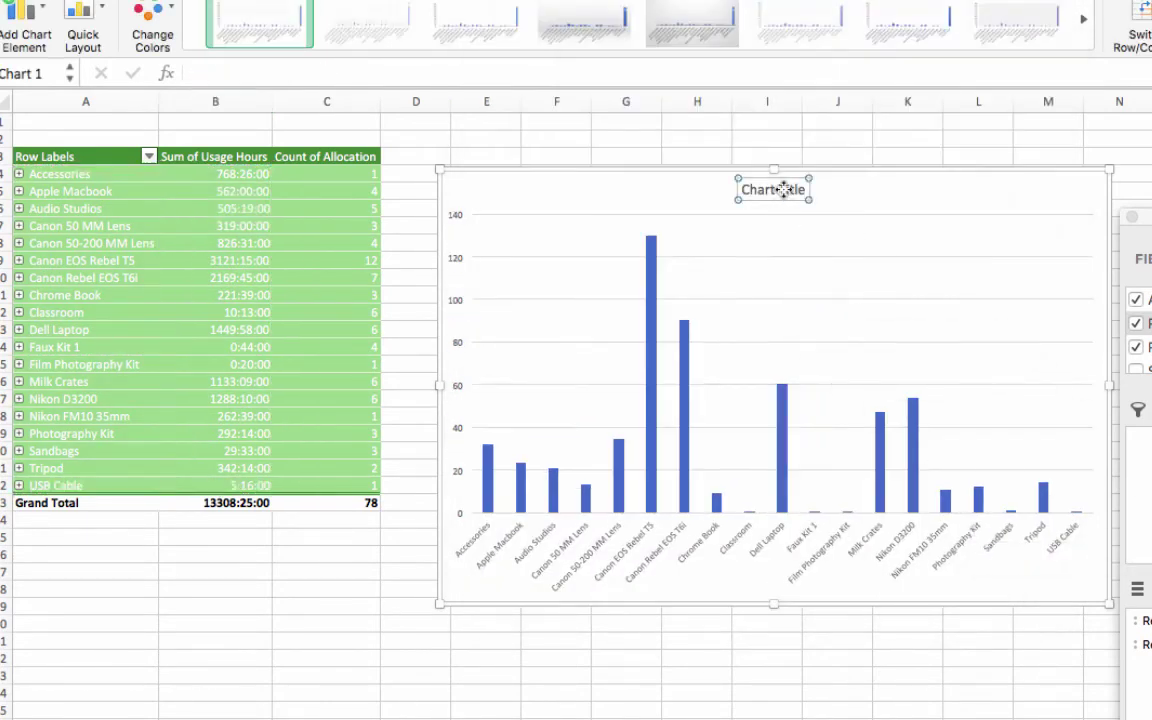
pyautogui.write('Resource Type Usage Hours')
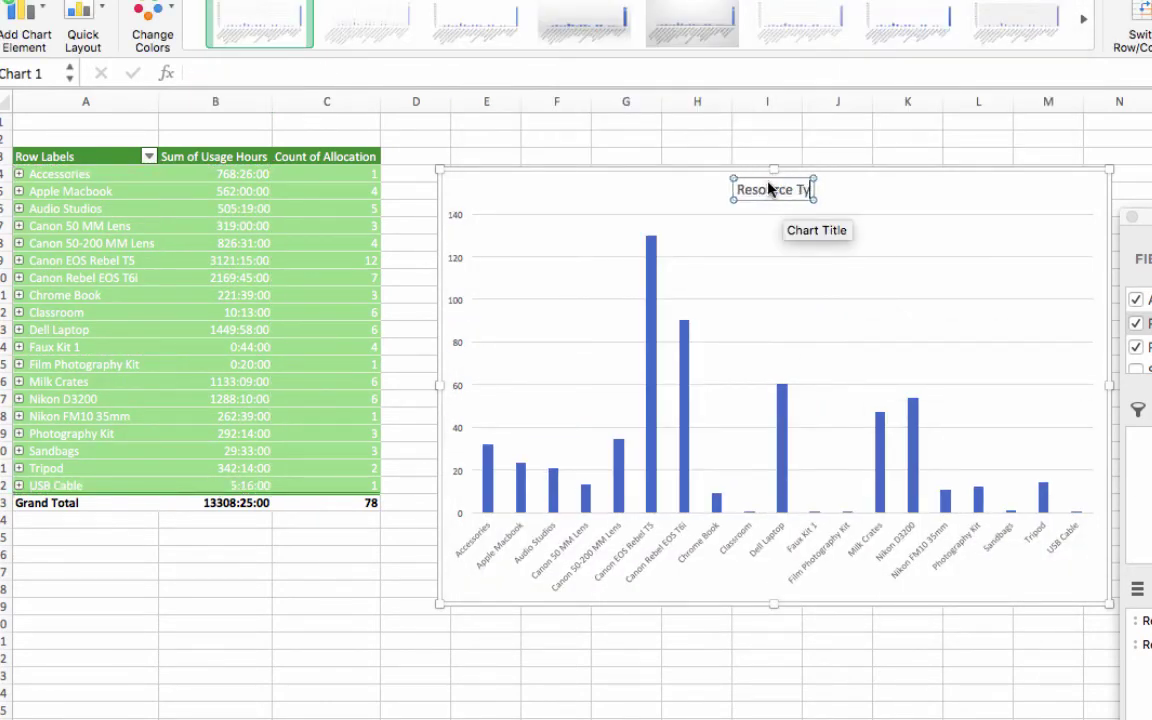
pyautogui.click(761, 231)
# Expand and re-collapse the Canon 50 MM Lens and Canon 50-200 MM Lens groups to check how the chart follows the PivotTable.
pyautogui.click(19, 226)
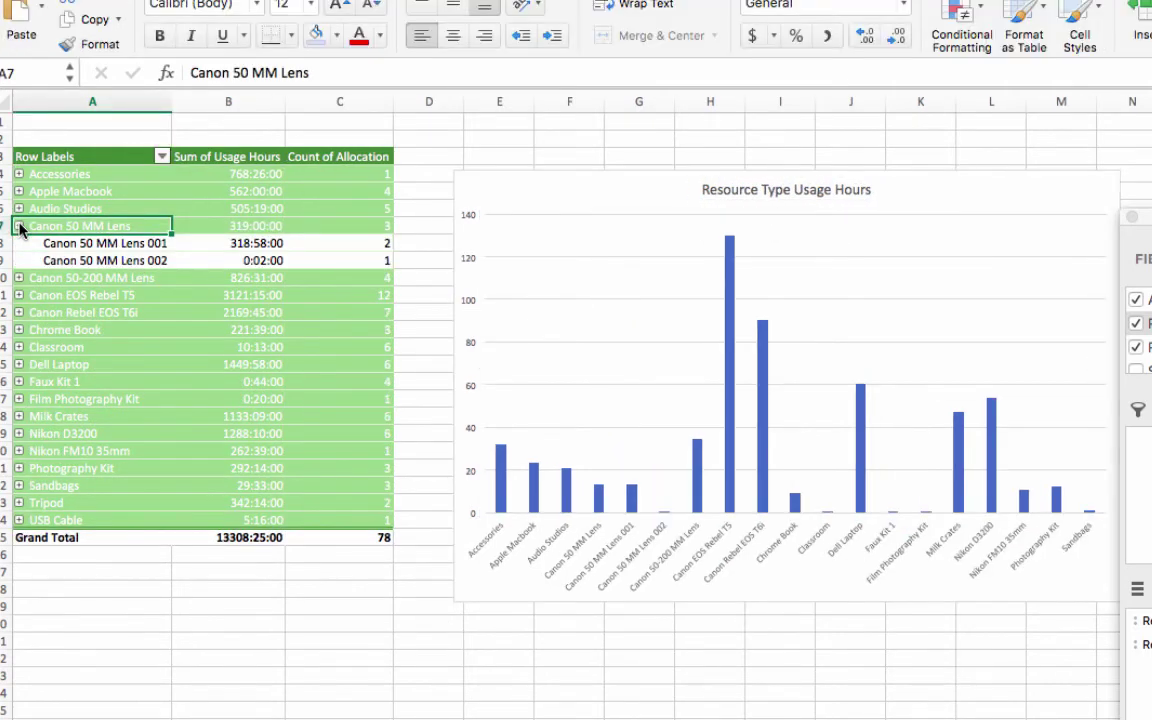
pyautogui.click(19, 280)
pyautogui.click(19, 279)
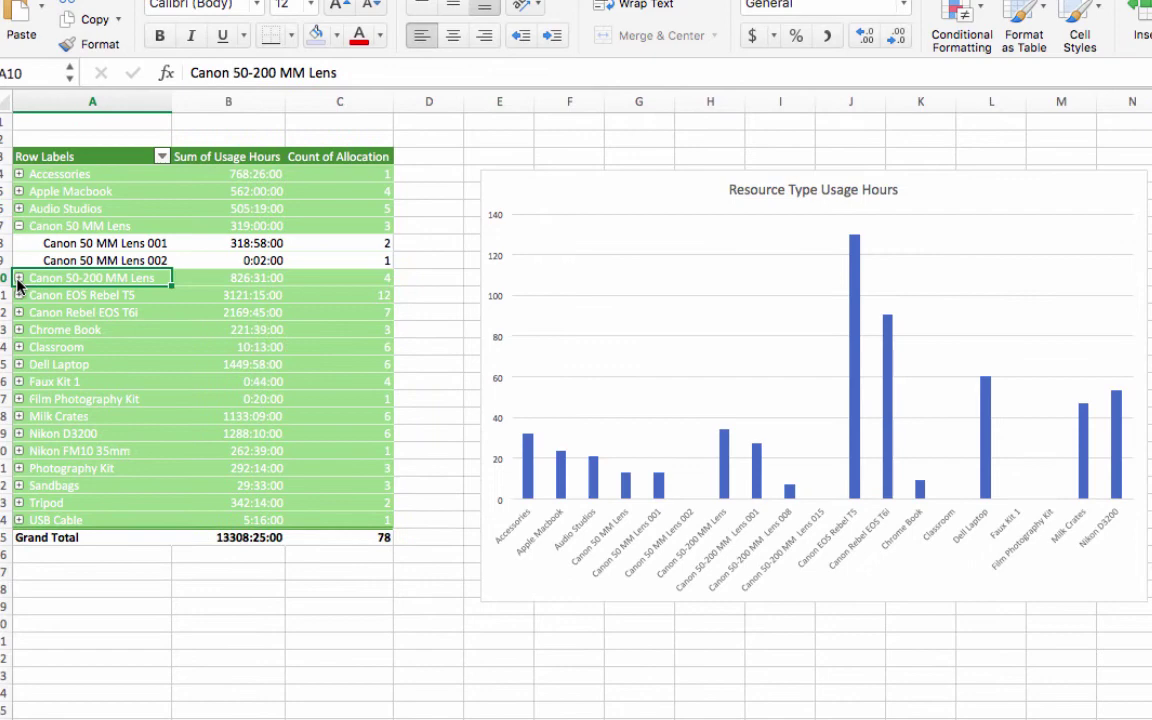
pyautogui.click(19, 226)
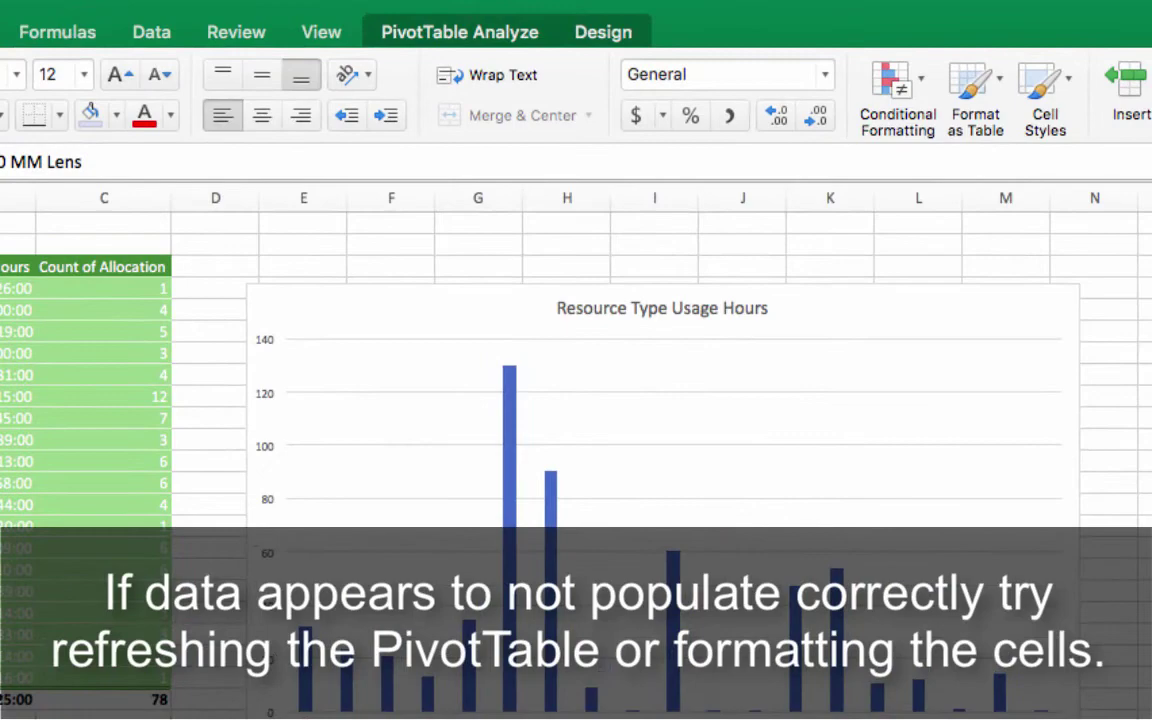
# Select the Sum of Usage Hours column and bring up its commands for refreshing data and formatting cells.
pyautogui.click(463, 34)
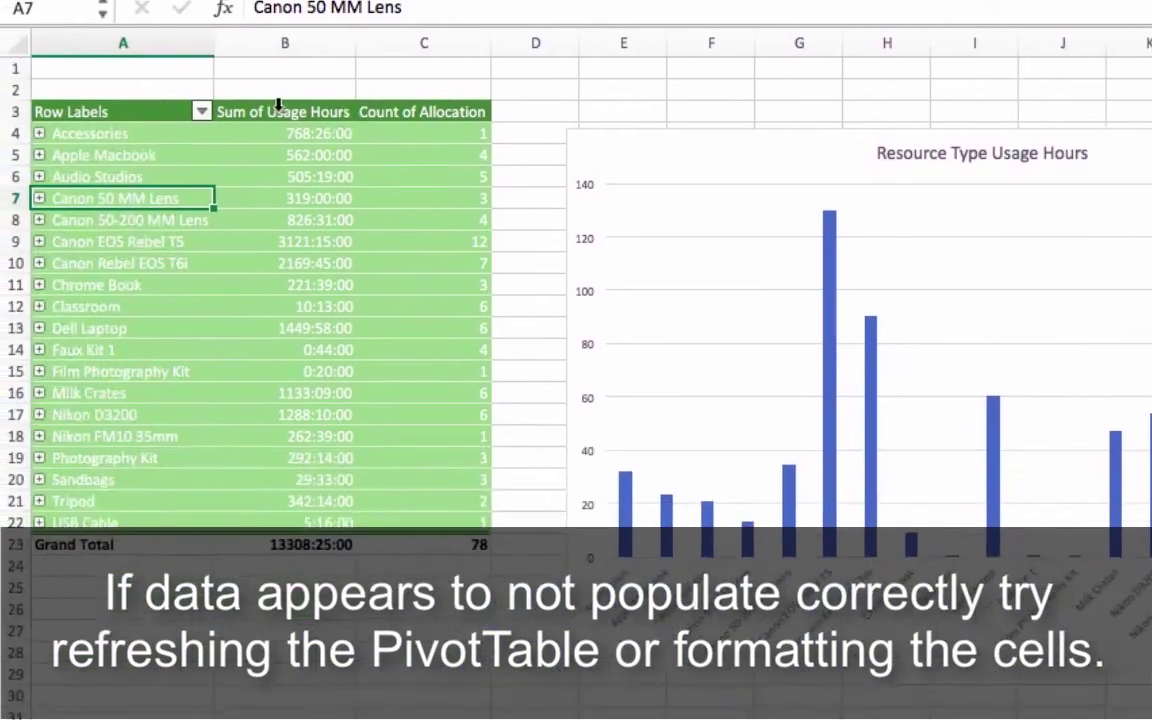
pyautogui.rightClick(285, 112)
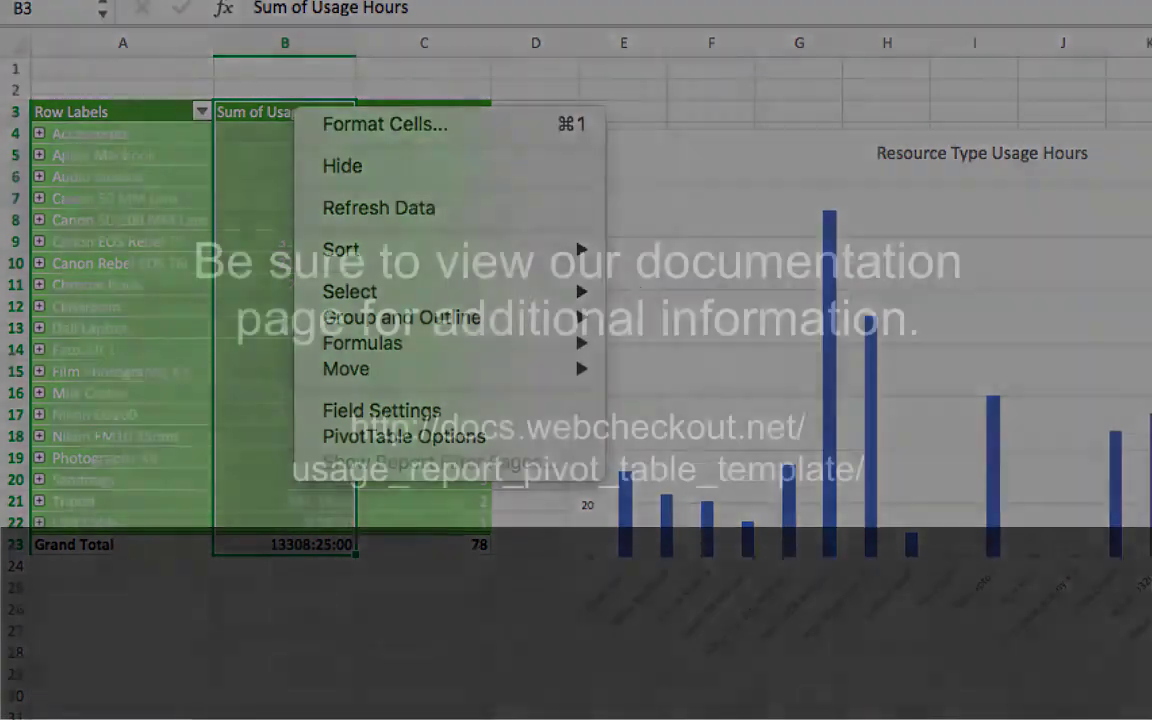